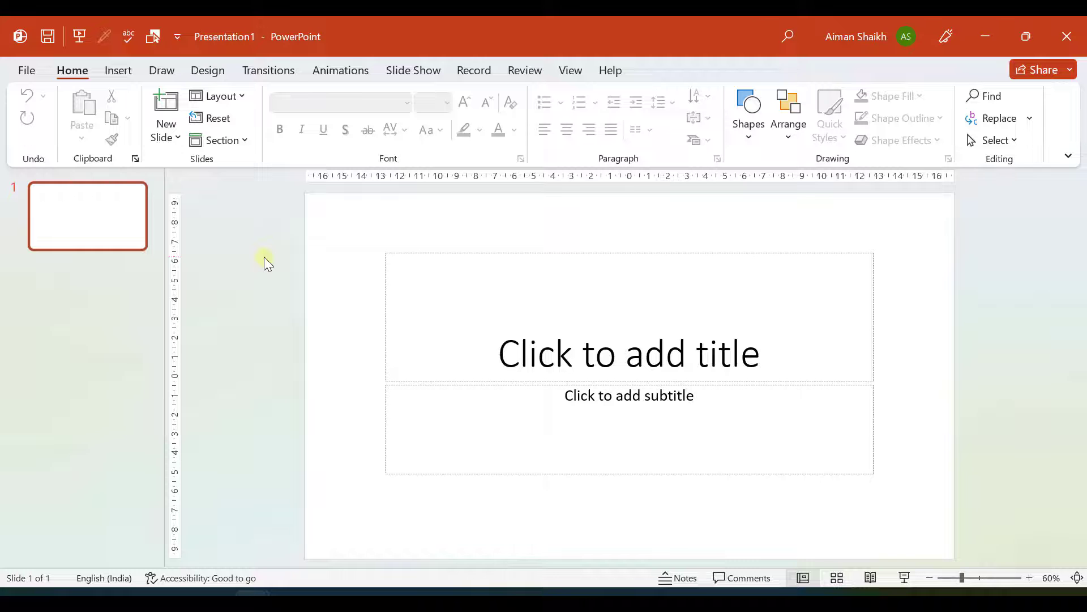
# - Insert the ocean and autumn forest photos from this device onto the slide together
pyautogui.click(120, 72)
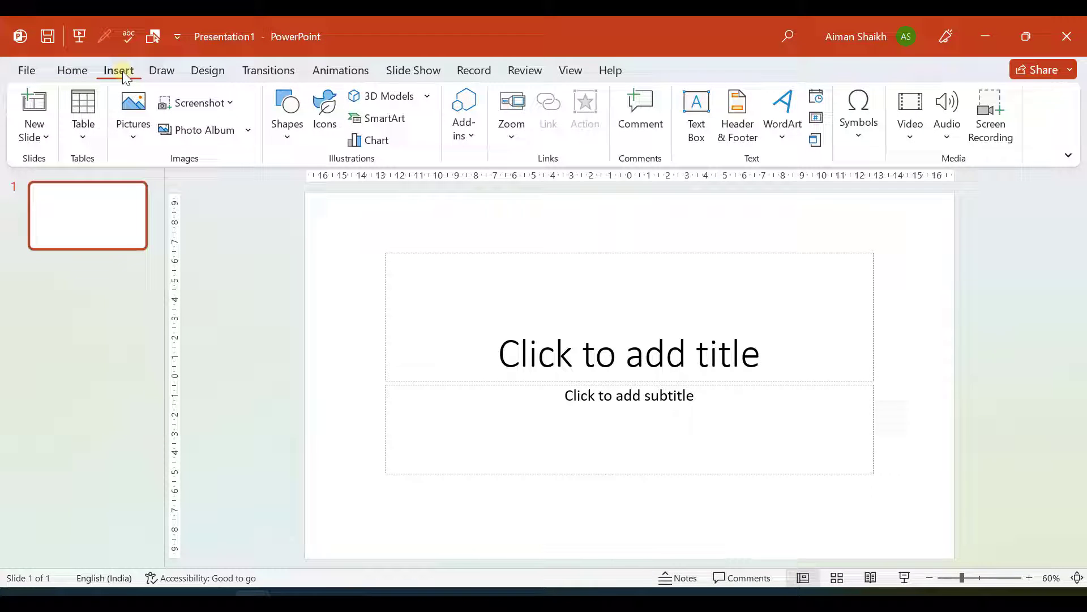
pyautogui.click(132, 132)
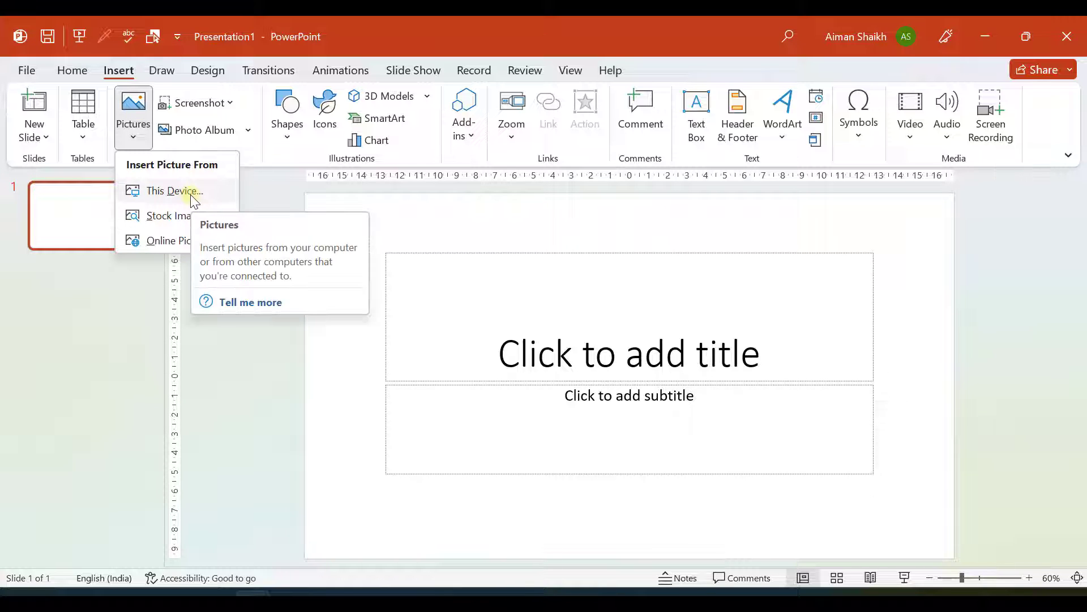
pyautogui.click(176, 199)
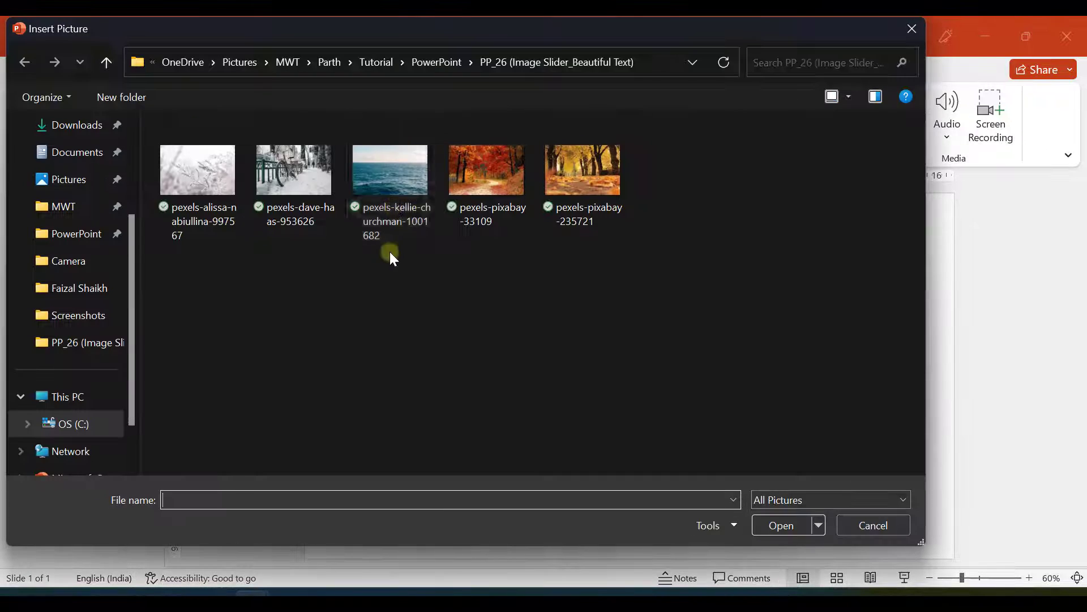
pyautogui.click(391, 242)
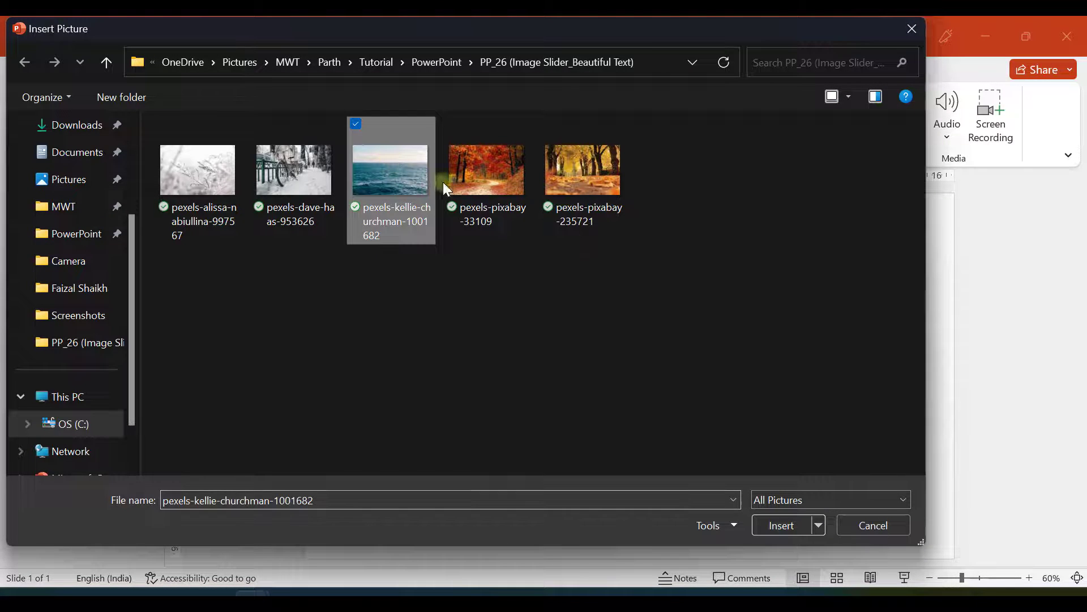
pyautogui.keyDown('ctrl'); pyautogui.click(485, 174); pyautogui.keyUp('ctrl')
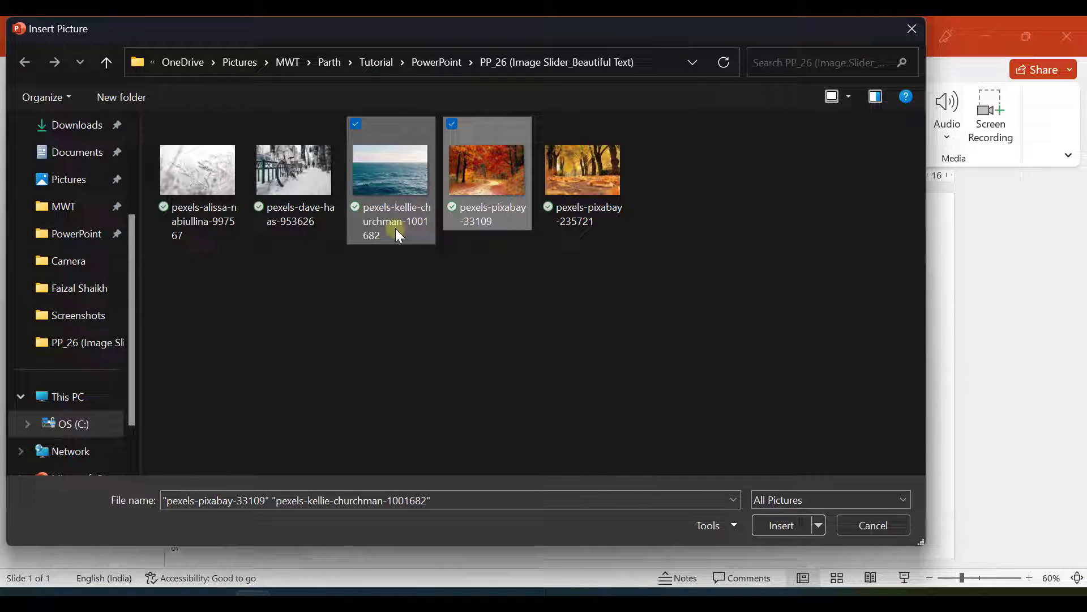
pyautogui.click(769, 525)
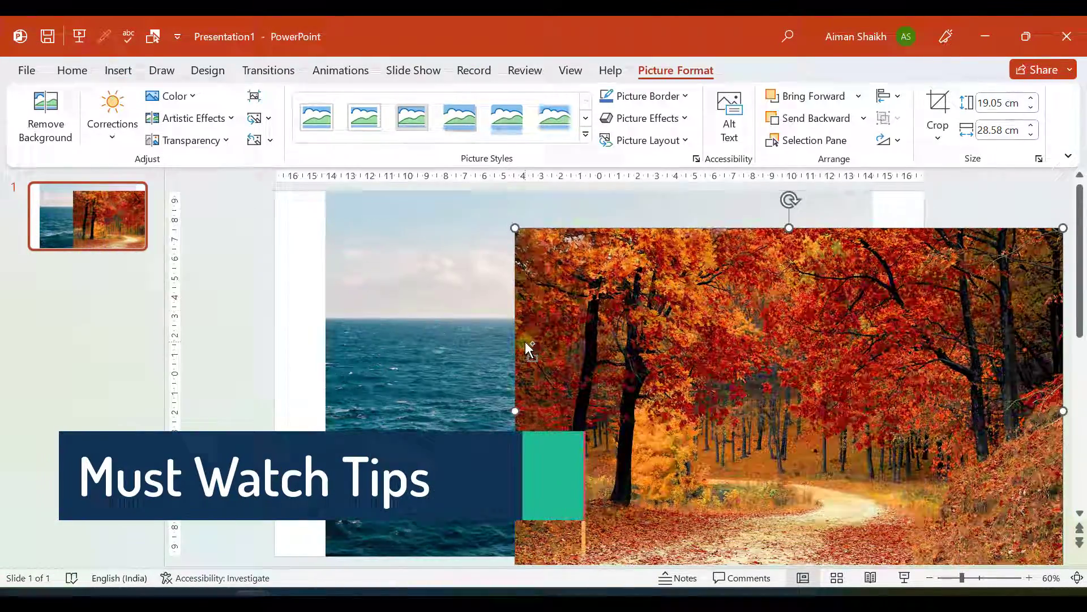
pyautogui.keyDown('ctrl'); pyautogui.scroll(-3, 525, 341); pyautogui.keyUp('ctrl')
# - Set the autumn picture aside and crop the sky strip off the top of the ocean picture
pyautogui.moveTo(609, 334); pyautogui.dragTo(837, 310)
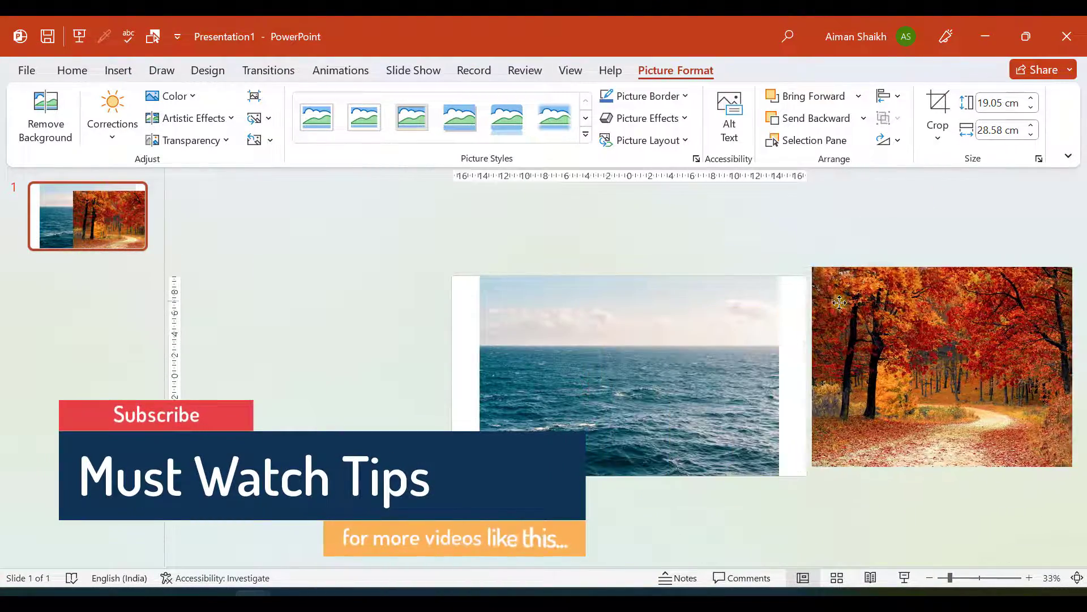
pyautogui.click(518, 336)
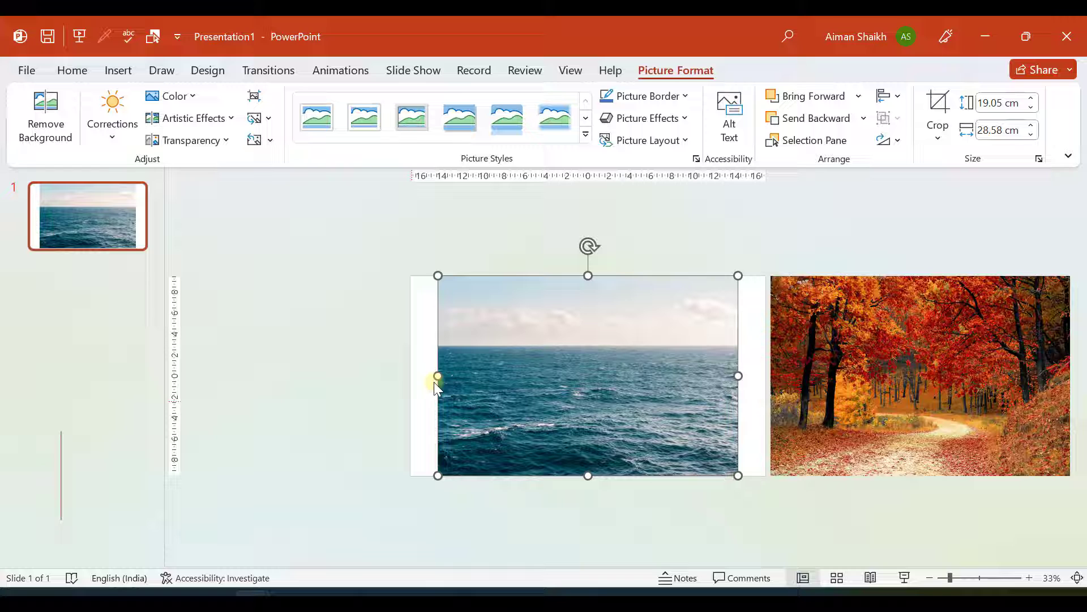
pyautogui.click(938, 108)
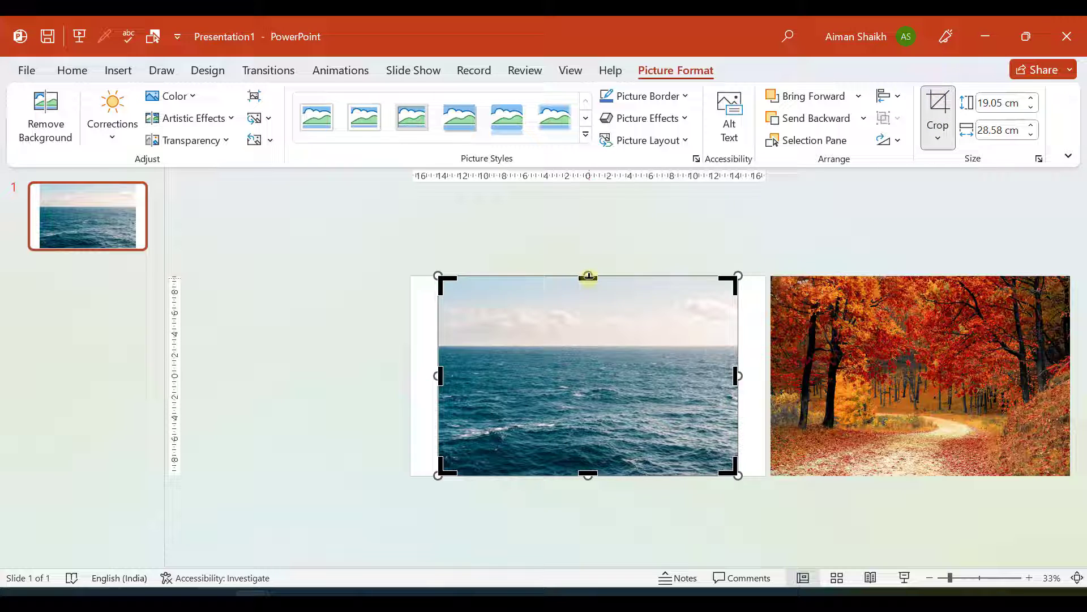
pyautogui.moveTo(588, 277); pyautogui.dragTo(590, 352)
pyautogui.click(325, 366)
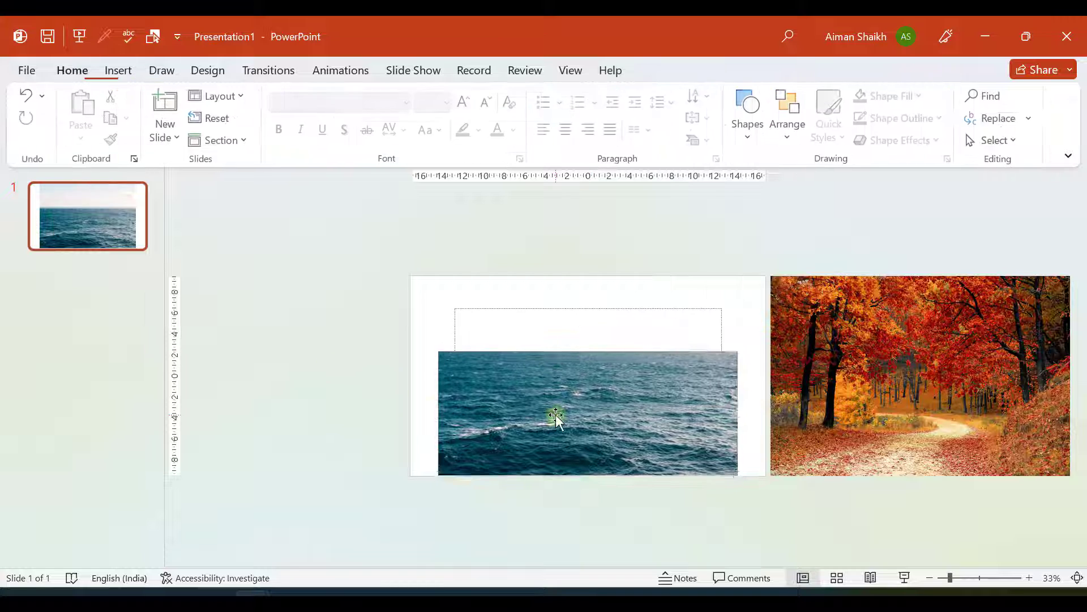
pyautogui.moveTo(553, 413)
pyautogui.mouseDown()
pyautogui.moveTo(549, 359)
pyautogui.moveTo(561, 371)
pyautogui.moveTo(320, 247)
pyautogui.mouseUp()
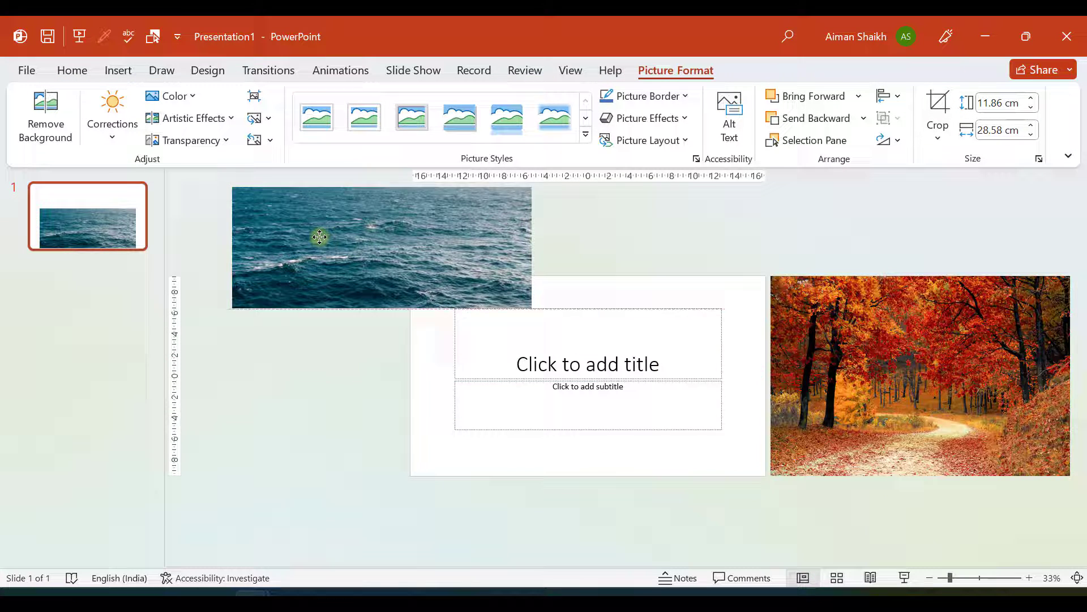
# - Delete the empty title and subtitle placeholders and bring the ocean picture back onto the slide
pyautogui.moveTo(745, 356); pyautogui.dragTo(406, 475)
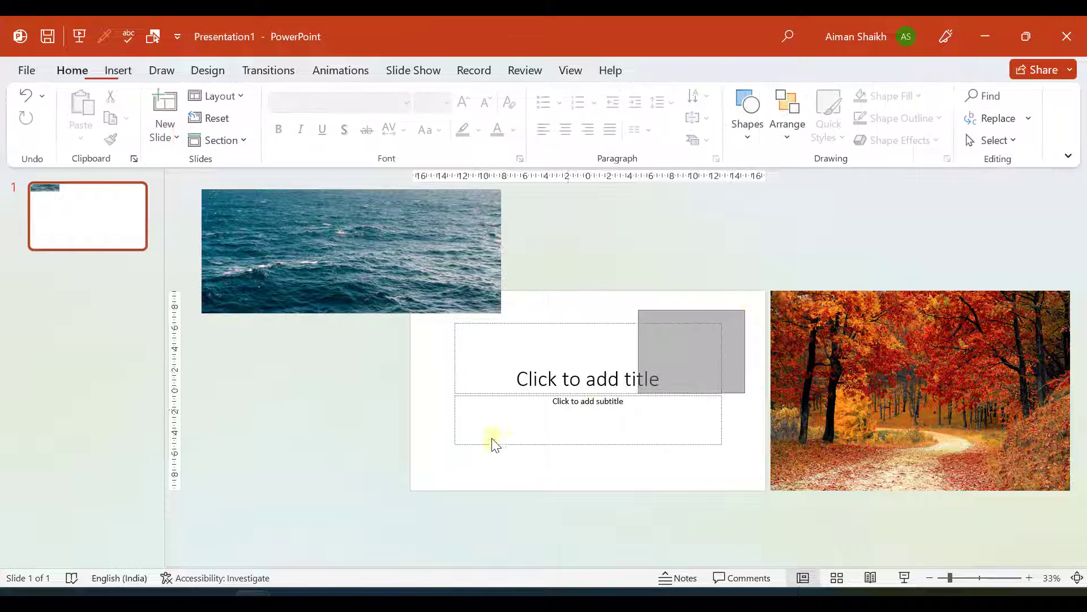
pyautogui.press('Delete')
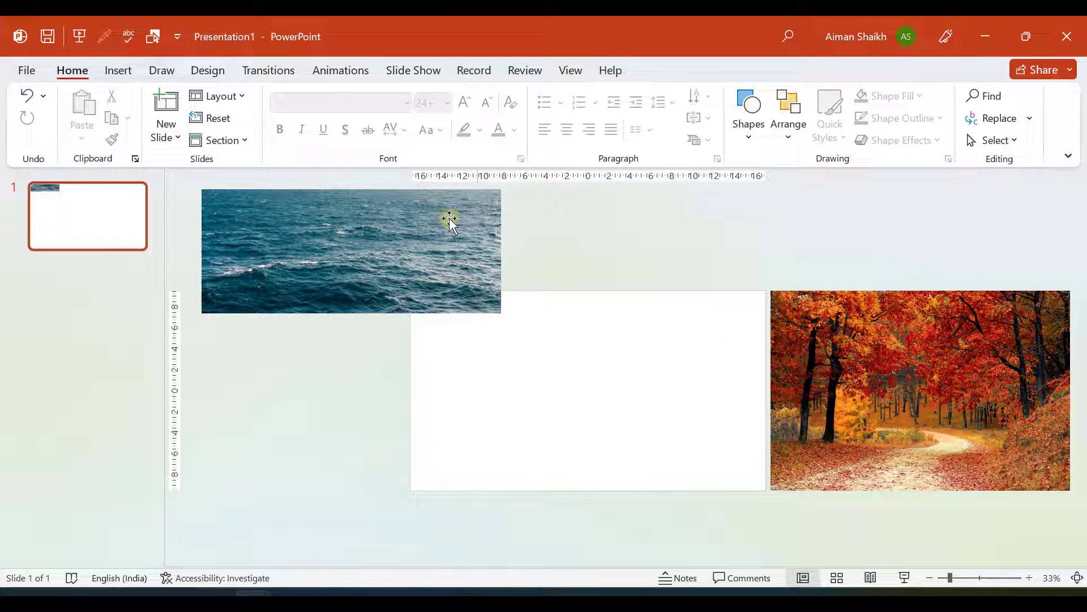
pyautogui.moveTo(433, 274)
pyautogui.mouseDown()
pyautogui.moveTo(600, 369)
pyautogui.moveTo(622, 368)
pyautogui.mouseUp()
pyautogui.click(386, 303)
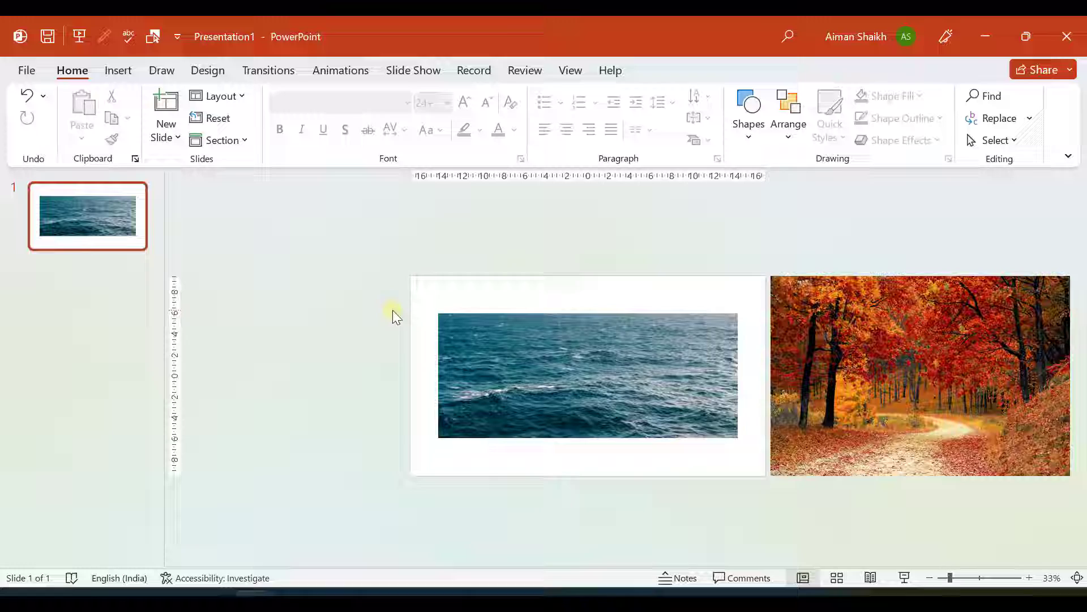
pyautogui.keyDown('ctrl'); pyautogui.scroll(2, 393, 311); pyautogui.keyUp('ctrl')
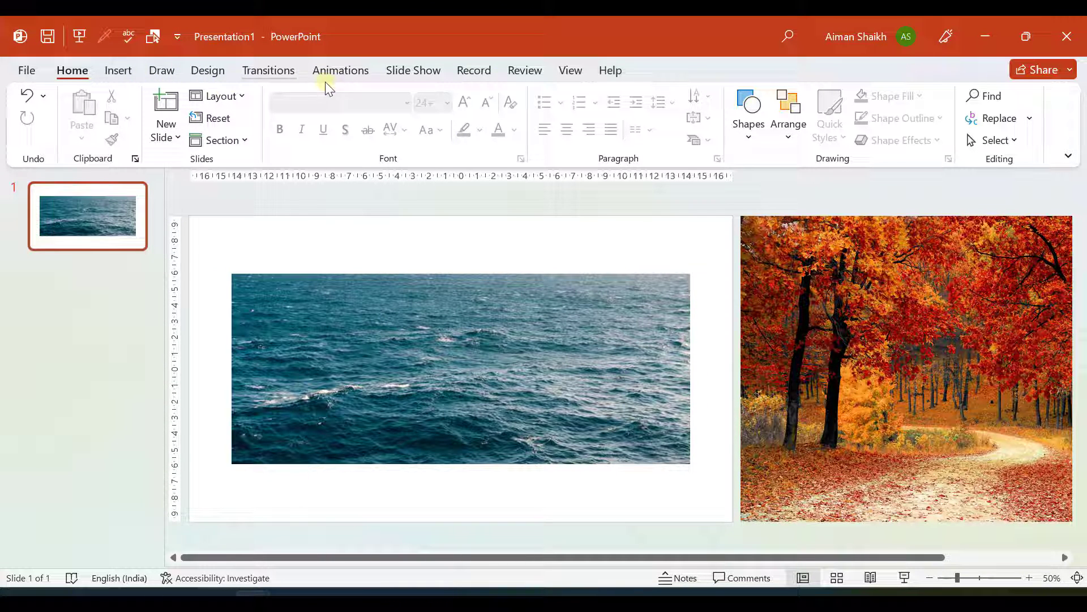
# - Turn on alignment guides and nudge the ocean picture to the slide centre
pyautogui.click(520, 70)
pyautogui.click(571, 71)
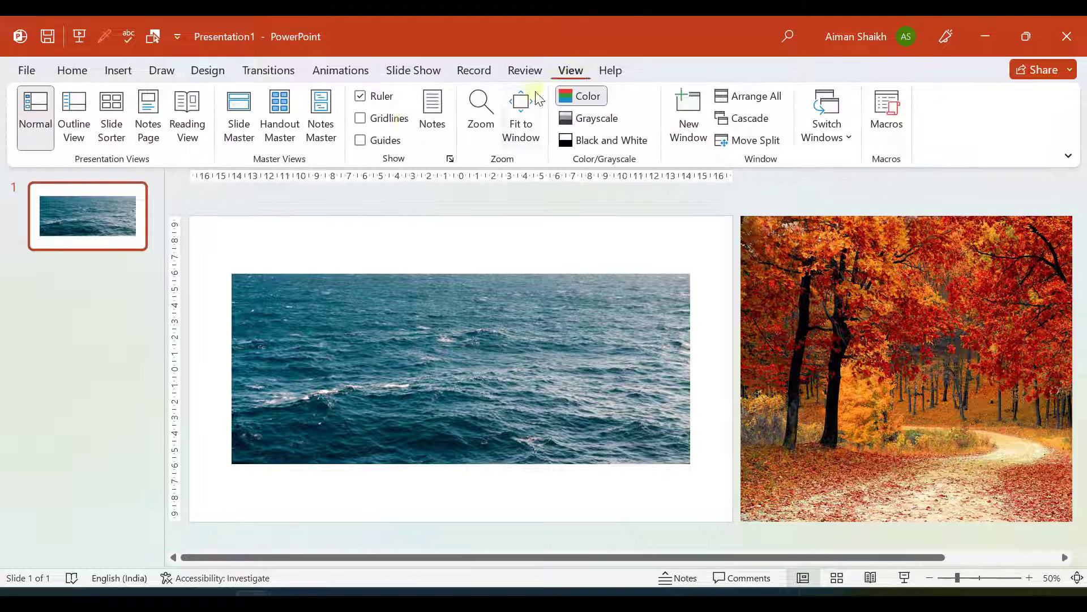
pyautogui.click(361, 142)
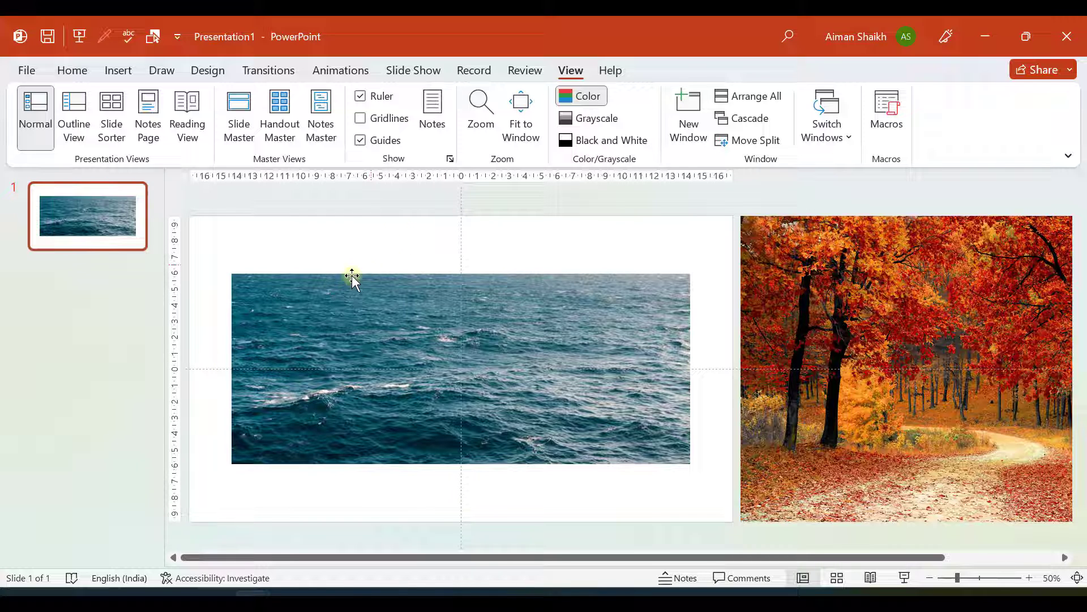
pyautogui.moveTo(352, 275); pyautogui.dragTo(361, 300)
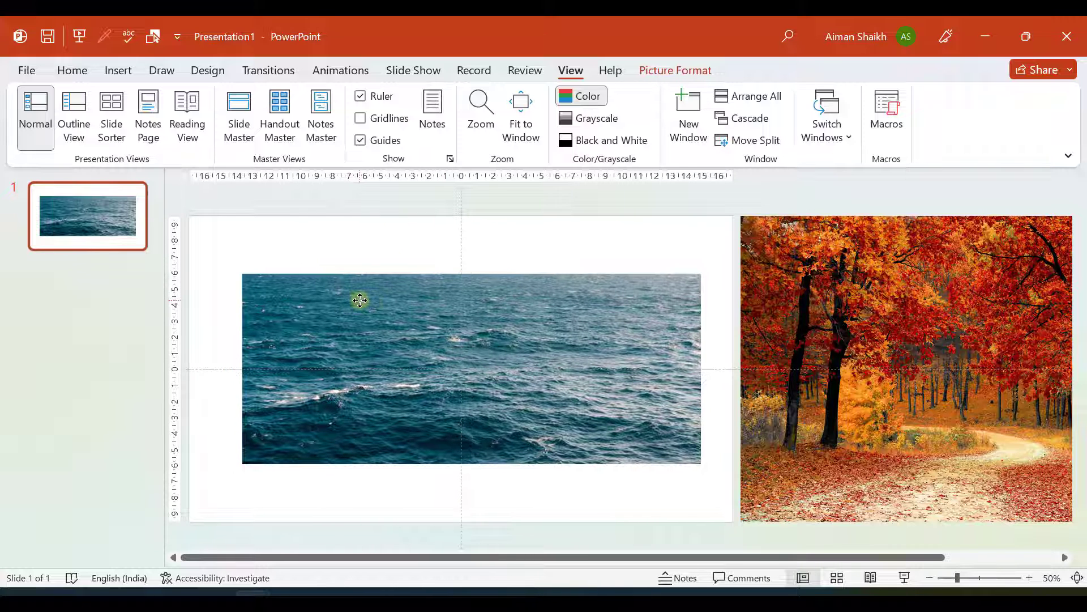
pyautogui.click(311, 233)
pyautogui.keyDown('ctrl'); pyautogui.scroll(-2, 311, 231); pyautogui.keyUp('ctrl')
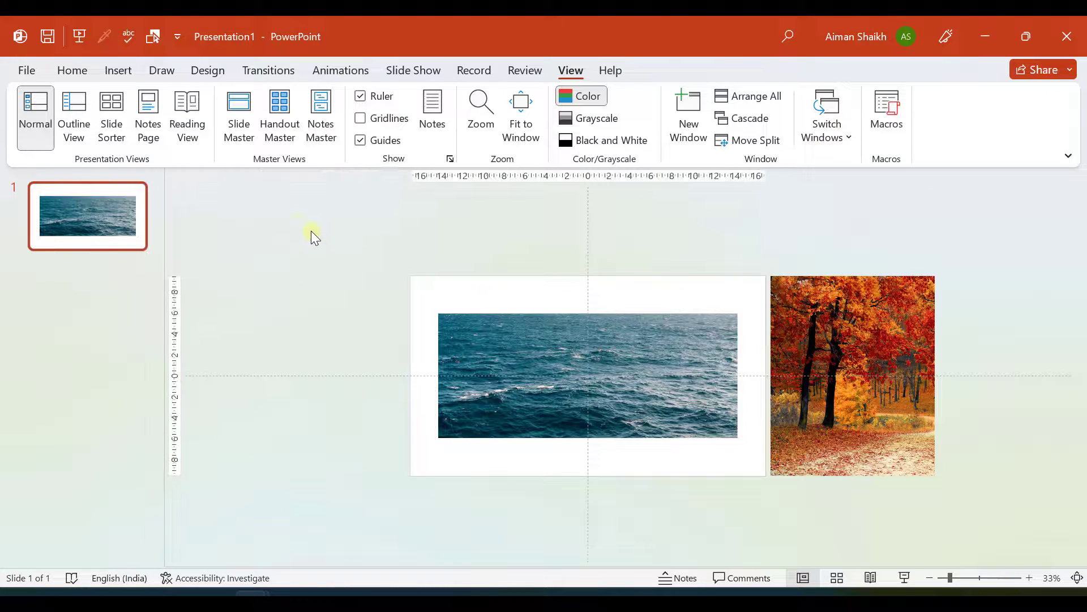
pyautogui.click(75, 73)
# - Draw a rectangle covering the whole slide over the ocean picture
pyautogui.click(116, 70)
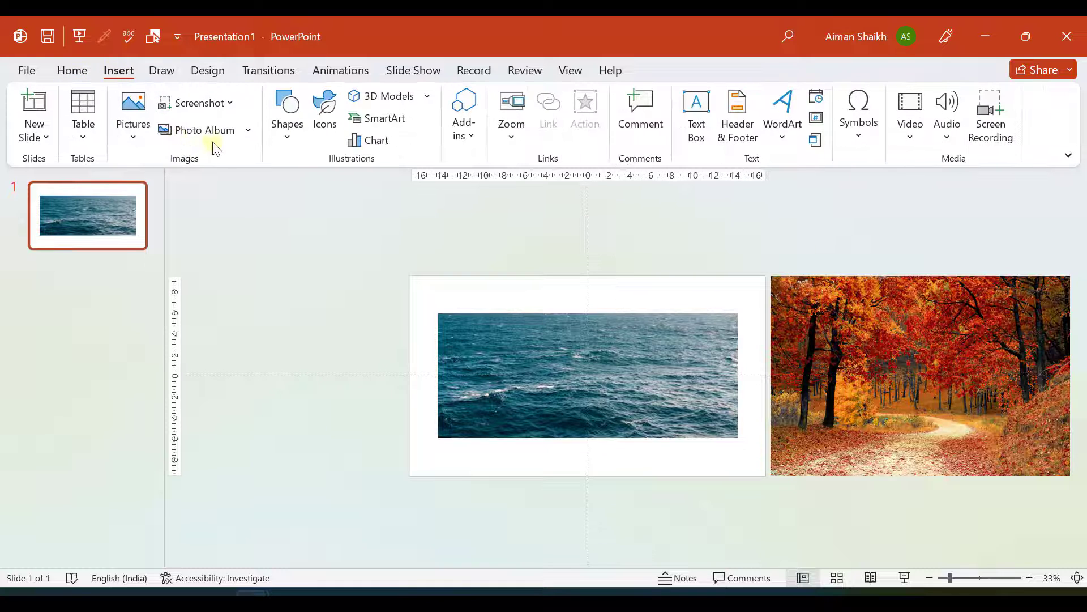
pyautogui.click(284, 134)
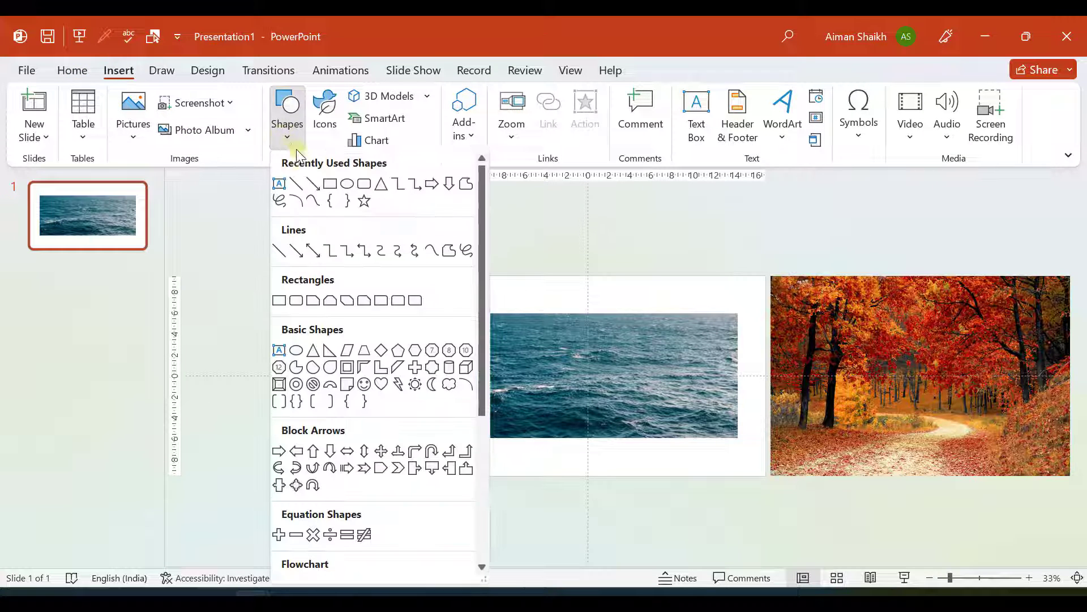
pyautogui.click(330, 185)
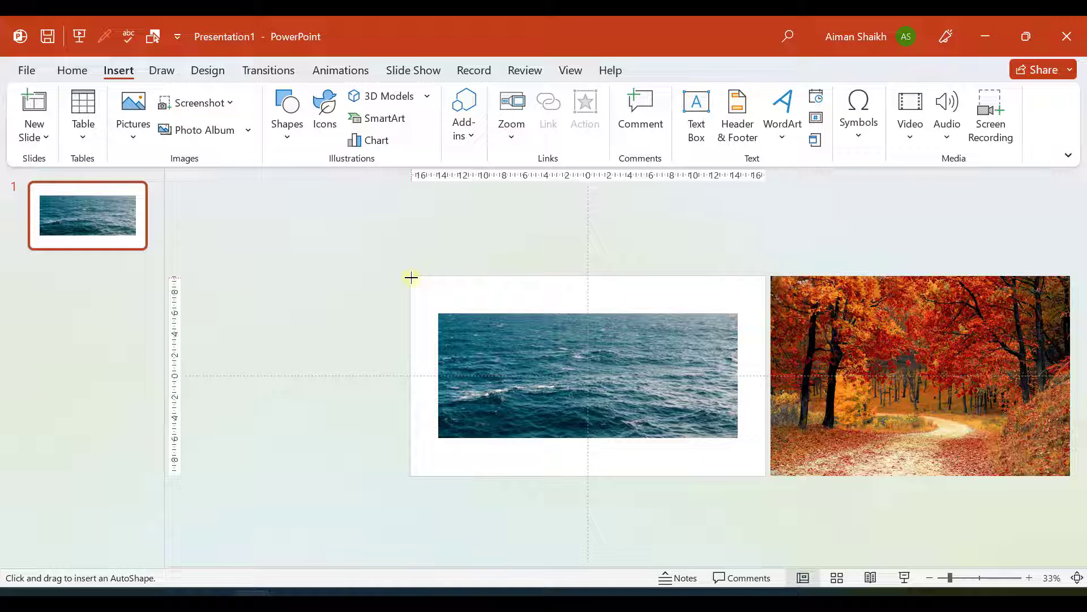
pyautogui.moveTo(411, 278); pyautogui.dragTo(762, 474)
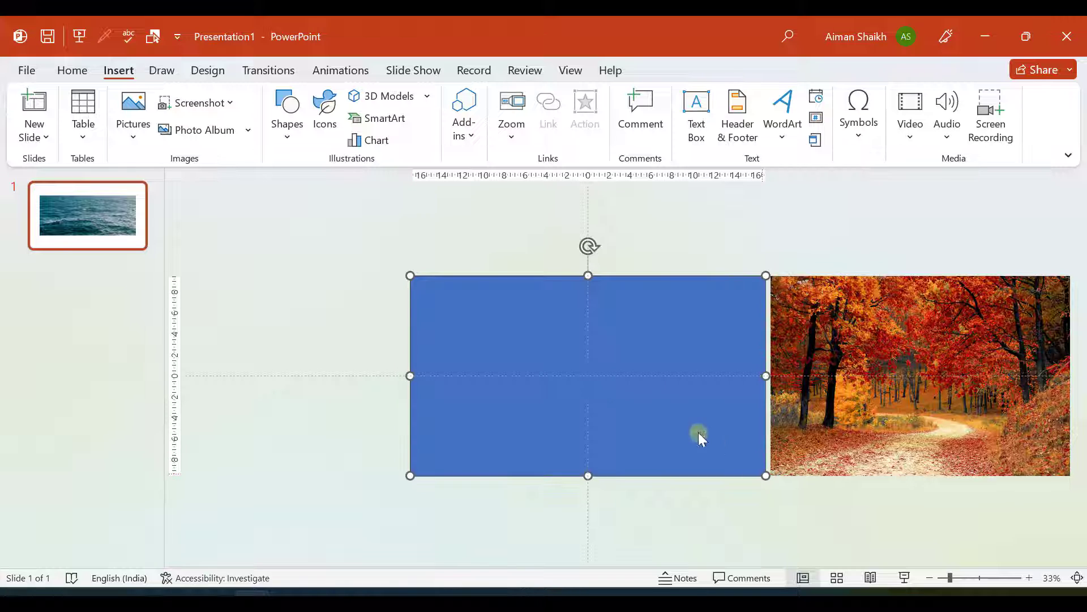
# - Give the rectangle no outline and a plain white fill
pyautogui.click(396, 117)
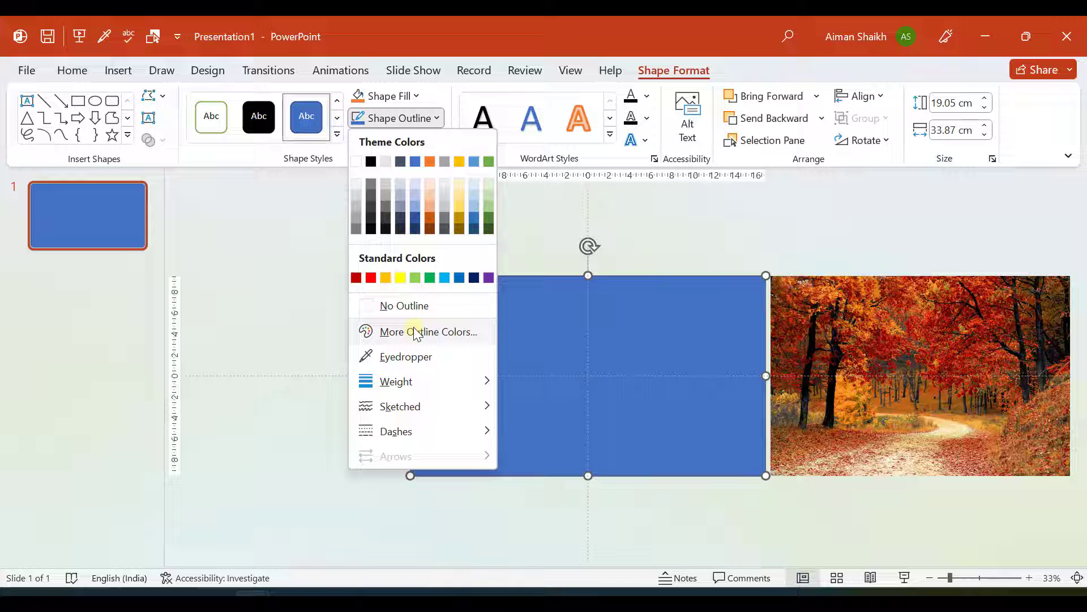
pyautogui.click(415, 308)
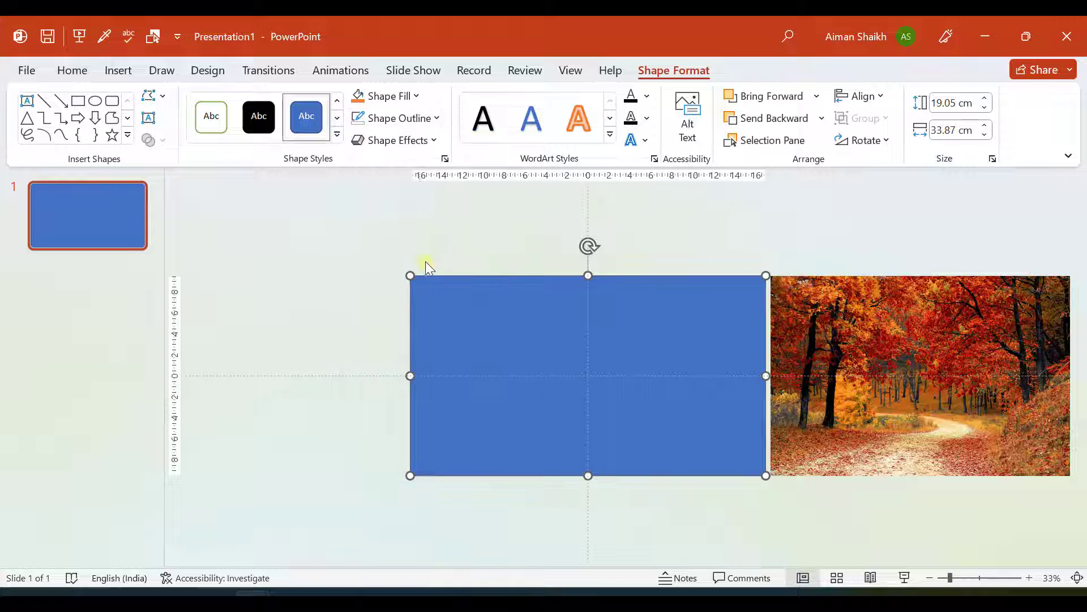
pyautogui.click(399, 95)
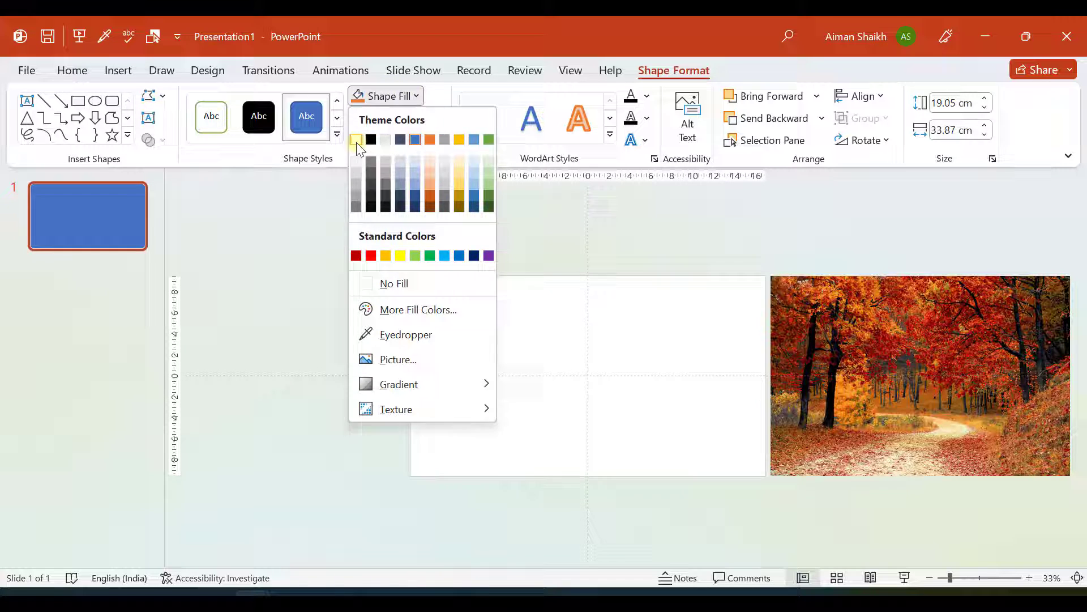
pyautogui.click(357, 141)
pyautogui.click(378, 280)
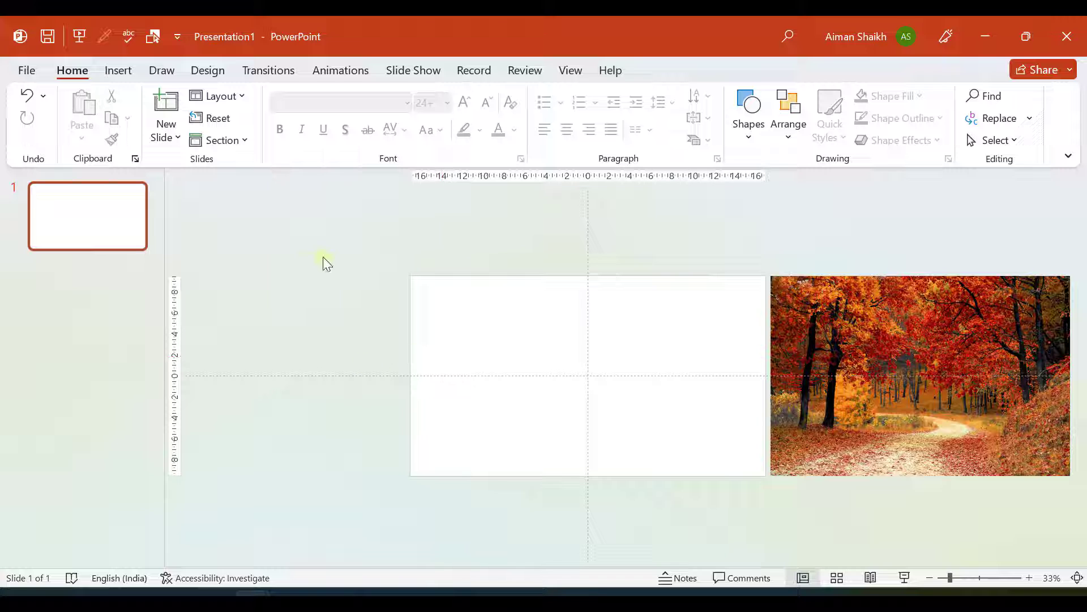
# - Add a text box above the slide containing the word BEAUTIFUL
pyautogui.click(119, 71)
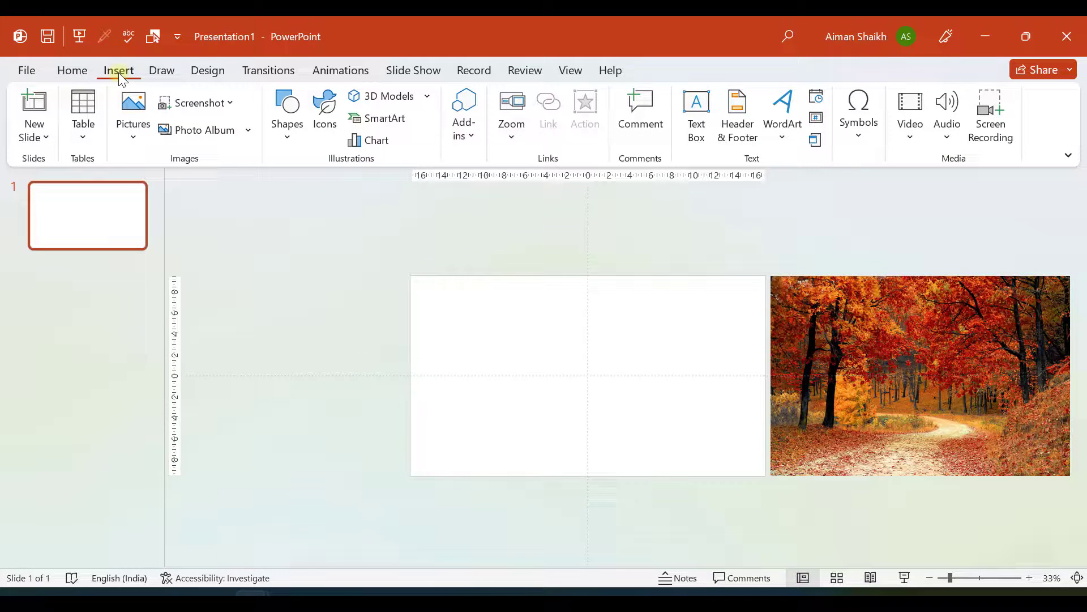
pyautogui.click(696, 127)
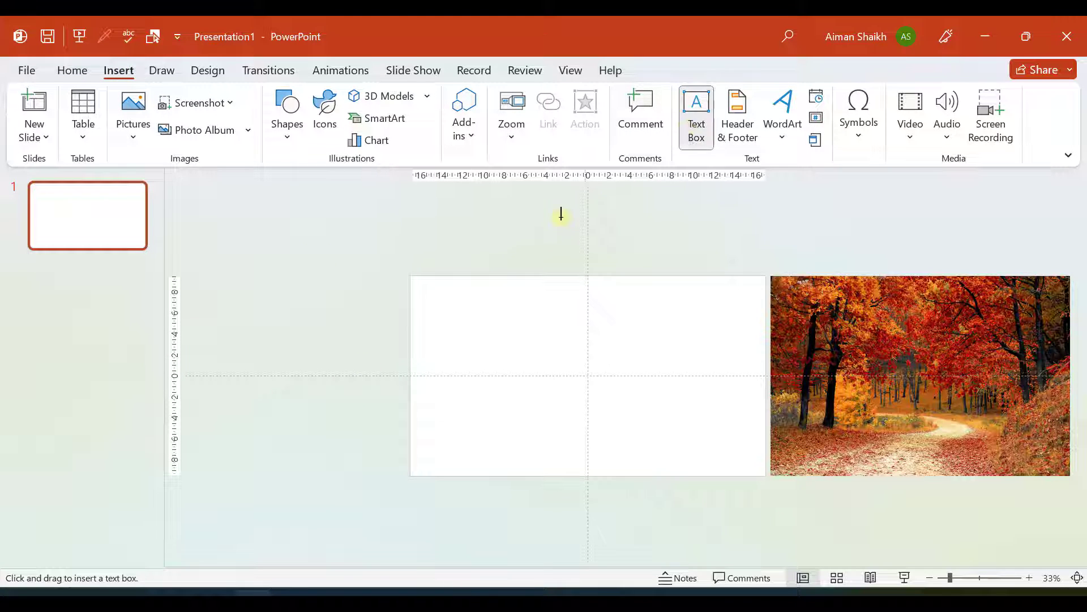
pyautogui.click(499, 251)
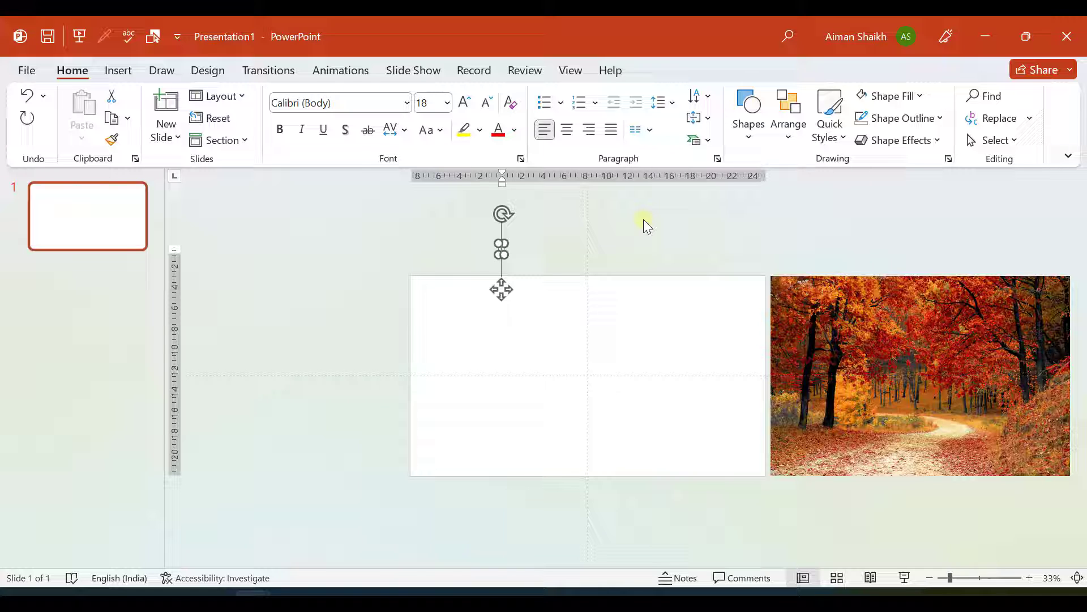
pyautogui.write('BEAUTIFUL')
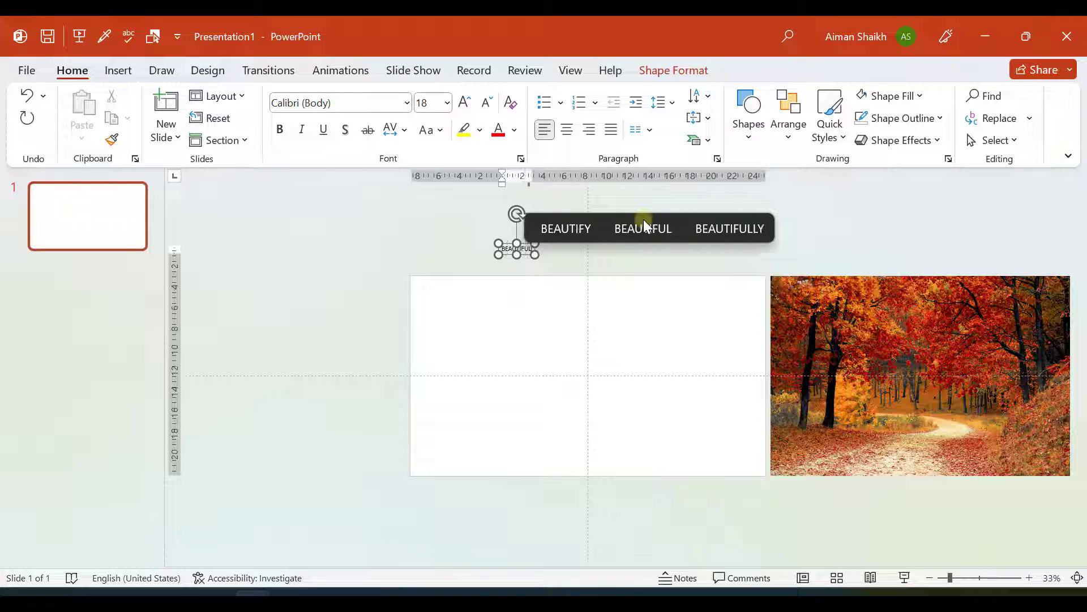
pyautogui.click(644, 229)
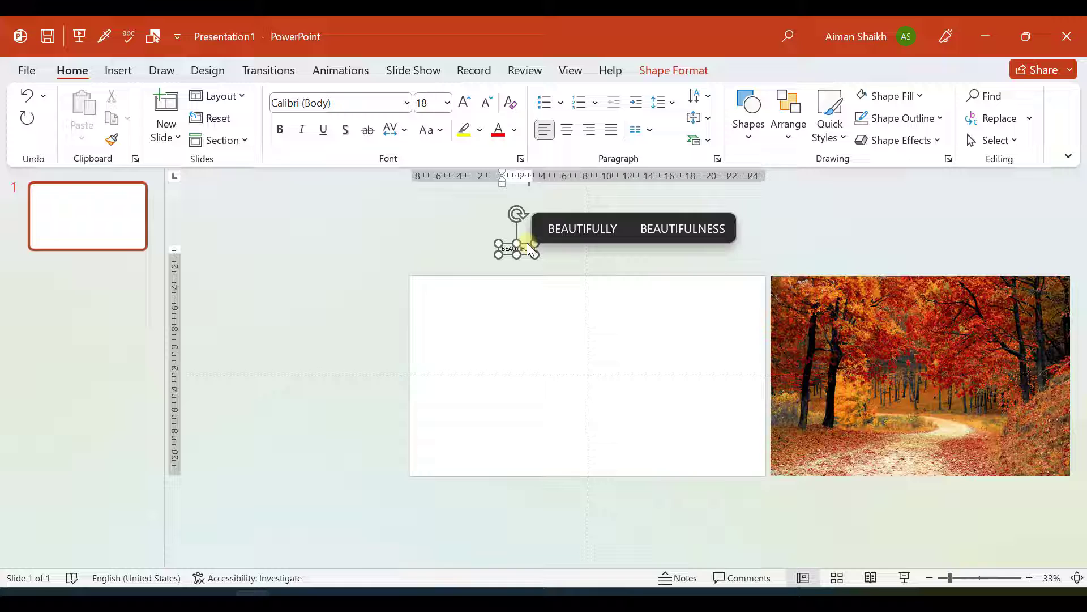
pyautogui.click(422, 245)
pyautogui.moveTo(449, 229); pyautogui.dragTo(578, 267)
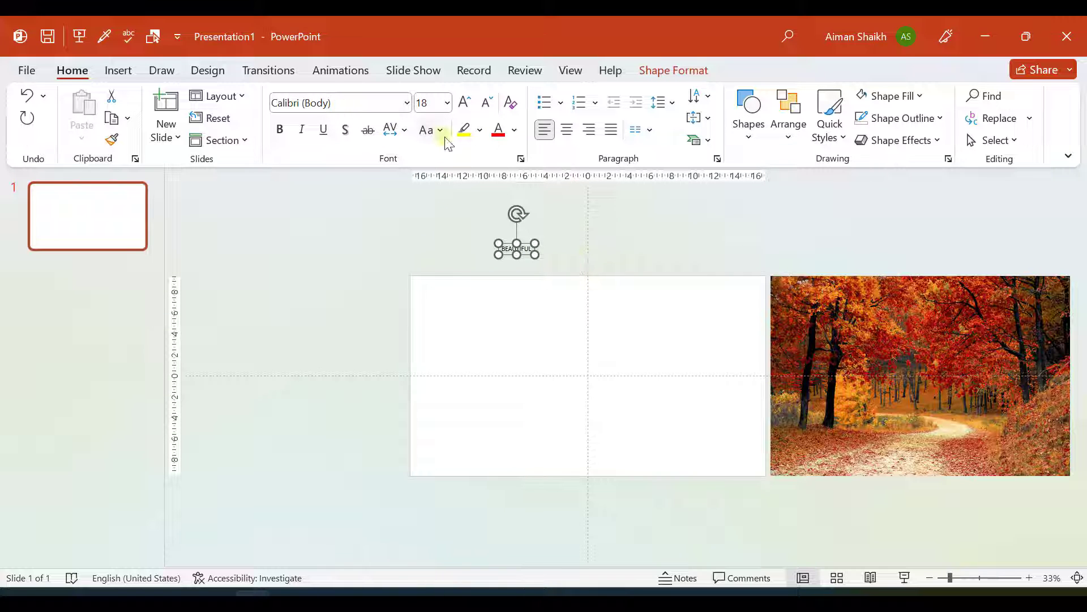
# - Make the text all capitals and set its font from the font list
pyautogui.click(391, 129)
pyautogui.click(427, 129)
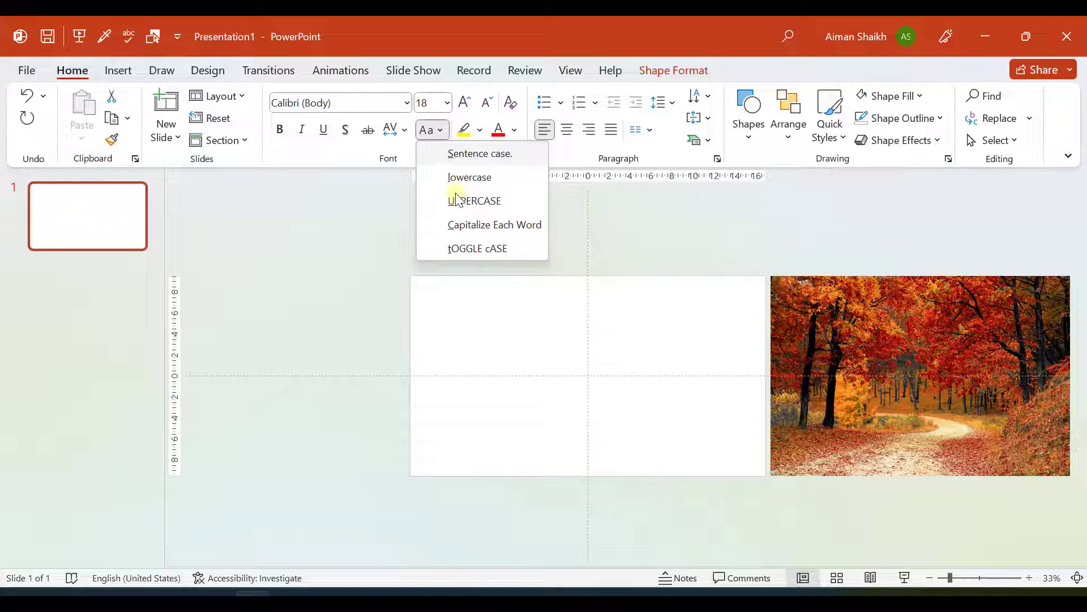
pyautogui.click(456, 199)
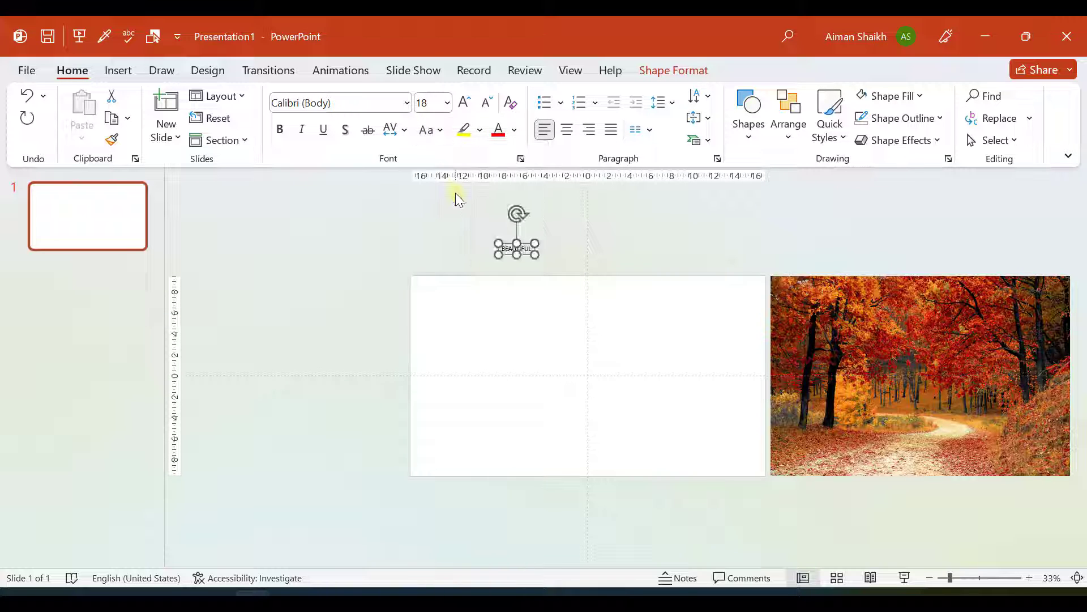
pyautogui.click(407, 104)
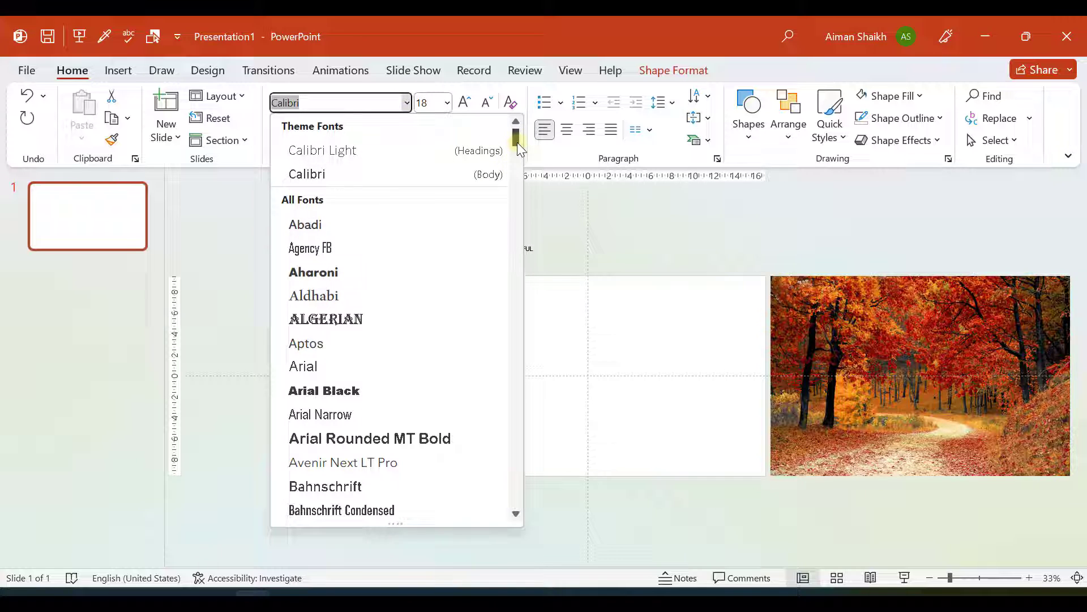
pyautogui.moveTo(518, 142); pyautogui.dragTo(517, 171)
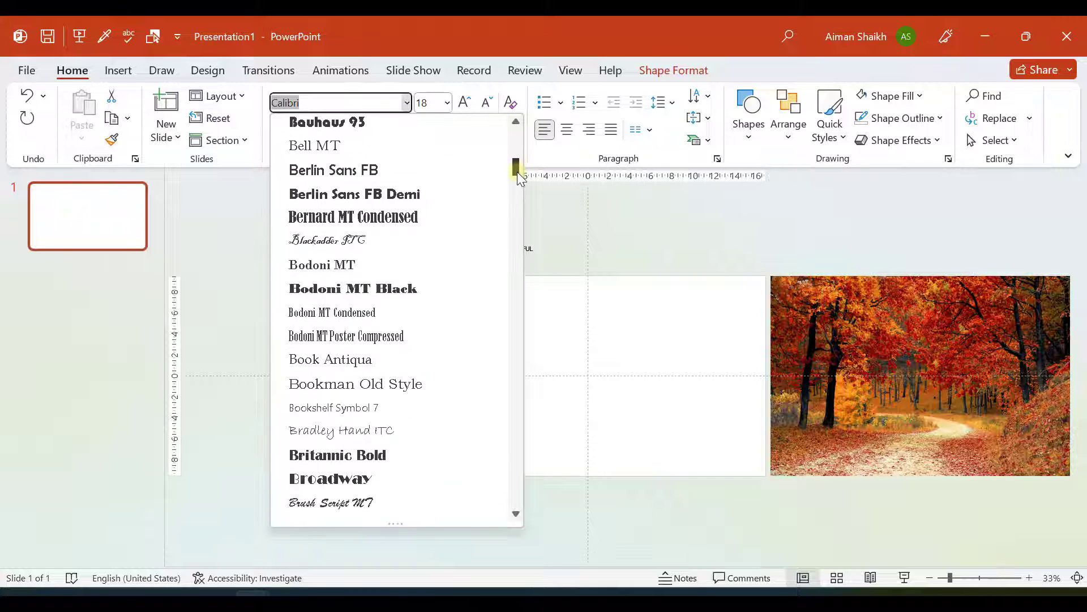
pyautogui.click(383, 217)
# - Enlarge the text to size 150 and move the box down onto the slide centre
pyautogui.click(465, 103)
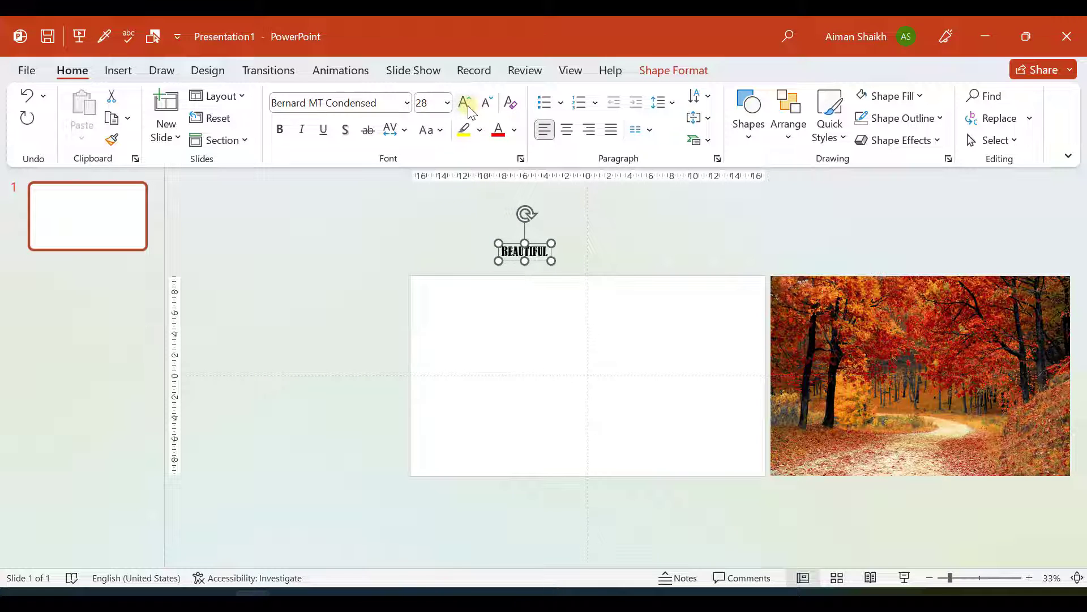
pyautogui.click(465, 103)
pyautogui.click(466, 103)
pyautogui.click(465, 103)
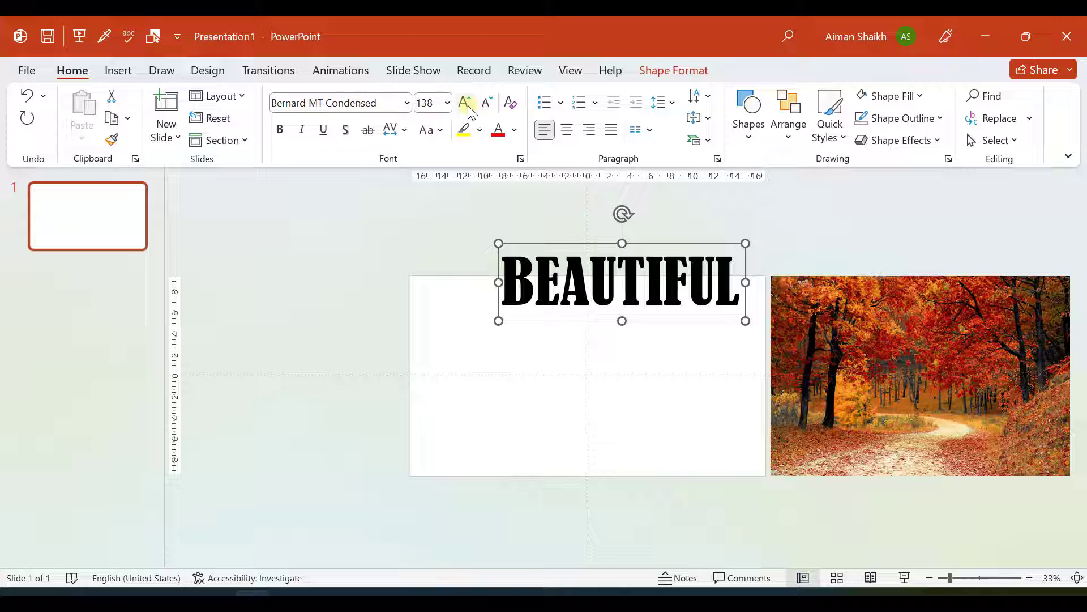
pyautogui.click(465, 103)
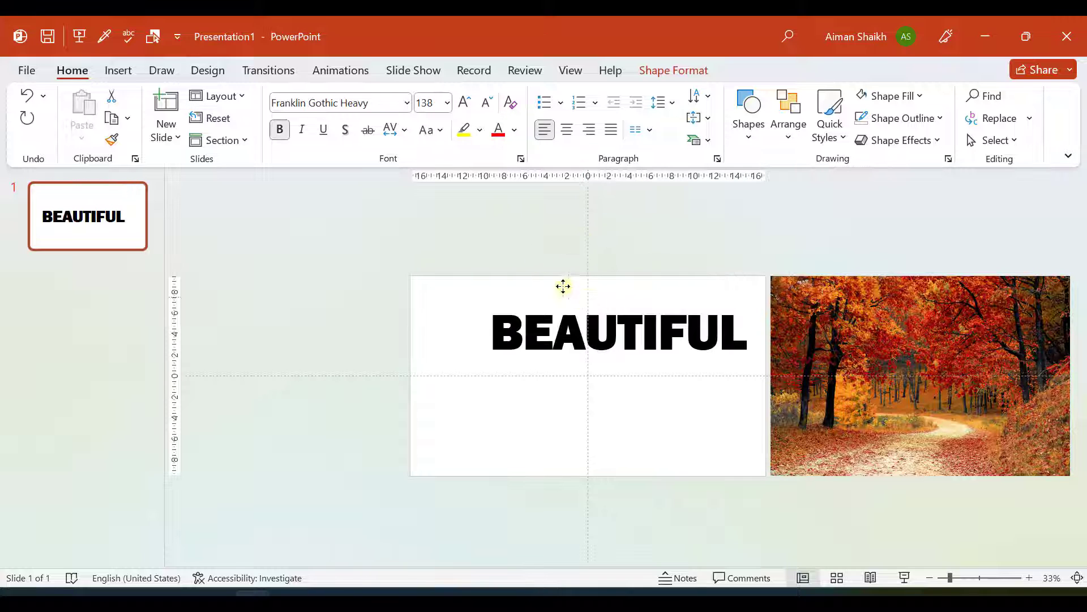
pyautogui.click(461, 102)
pyautogui.moveTo(528, 256); pyautogui.dragTo(531, 337)
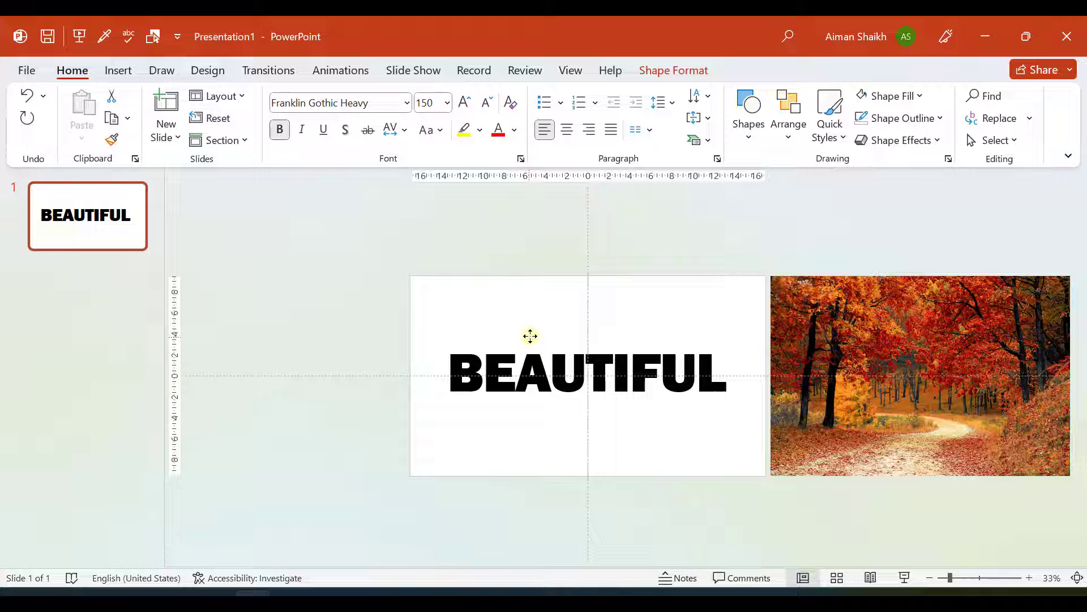
# - Align the BEAUTIFUL text box to the slide's centre and middle via Arrange > Align
pyautogui.click(375, 328)
pyautogui.click(465, 338)
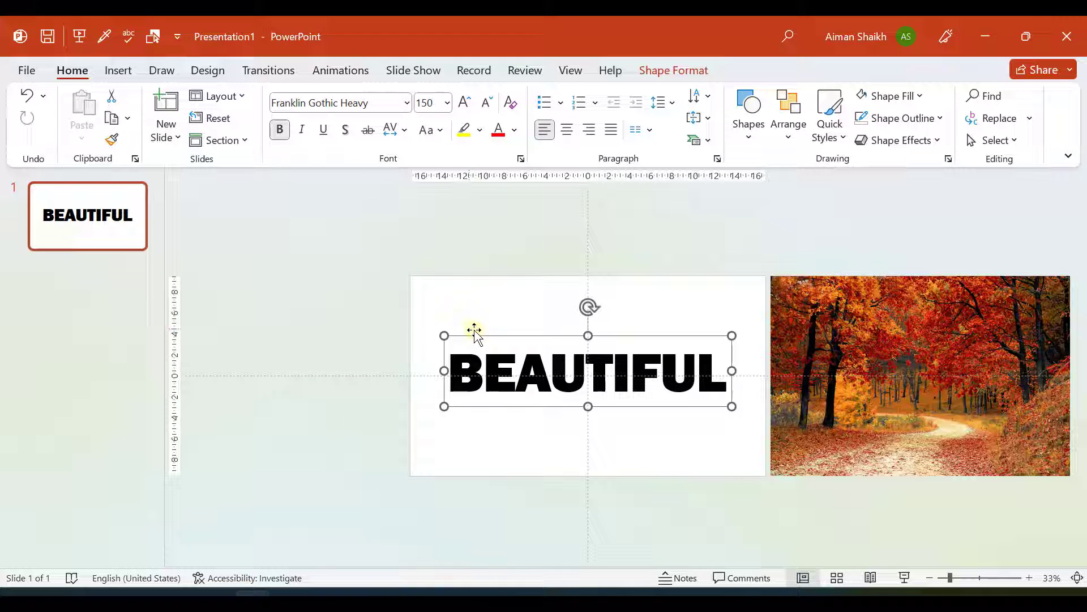
pyautogui.click(787, 131)
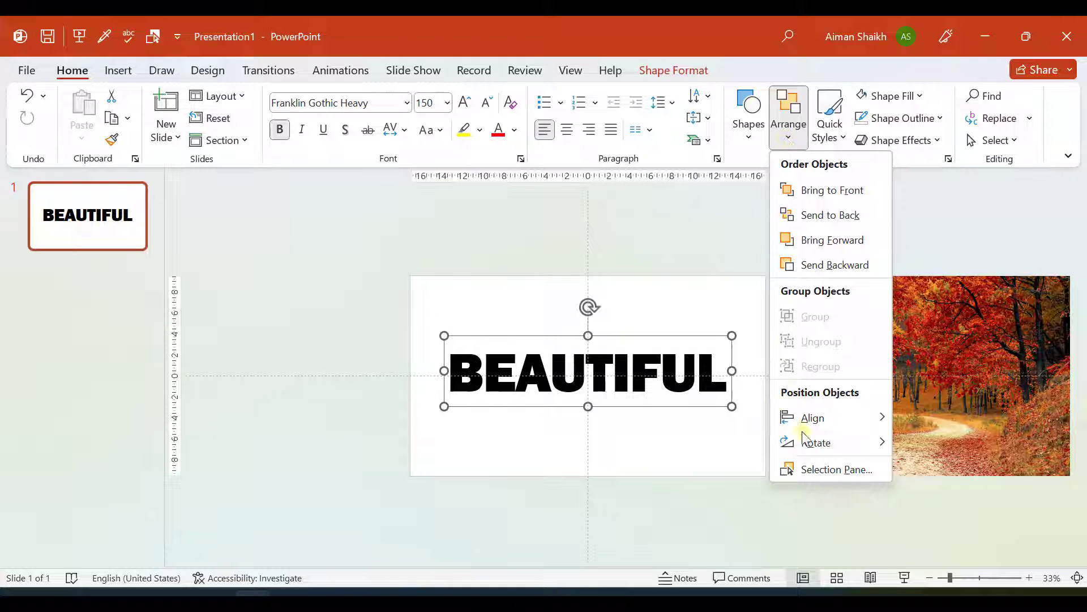
pyautogui.moveTo(812, 418)
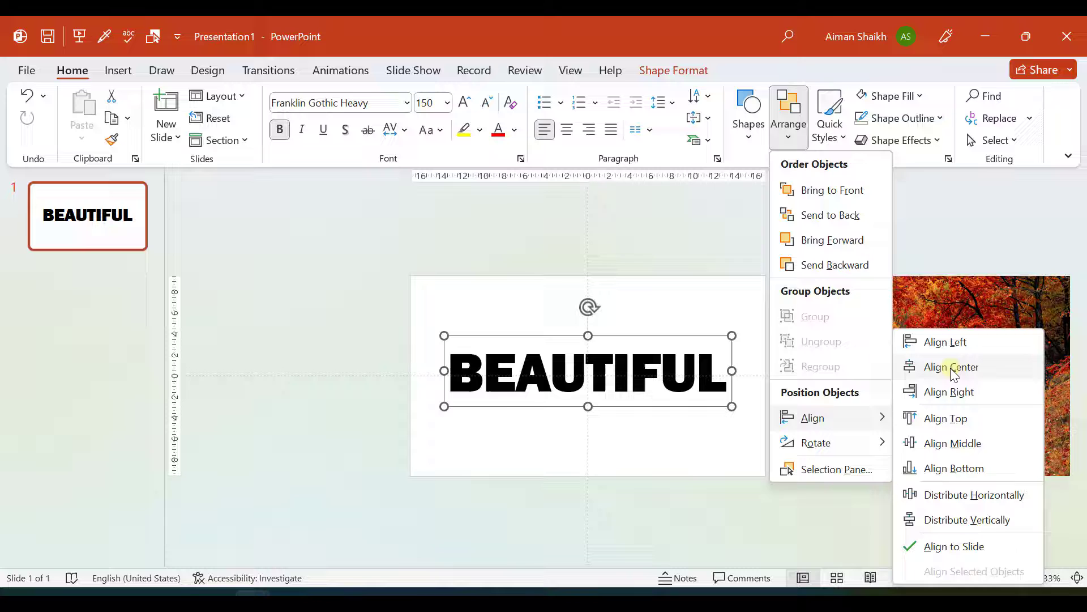
pyautogui.click(954, 366)
pyautogui.click(789, 127)
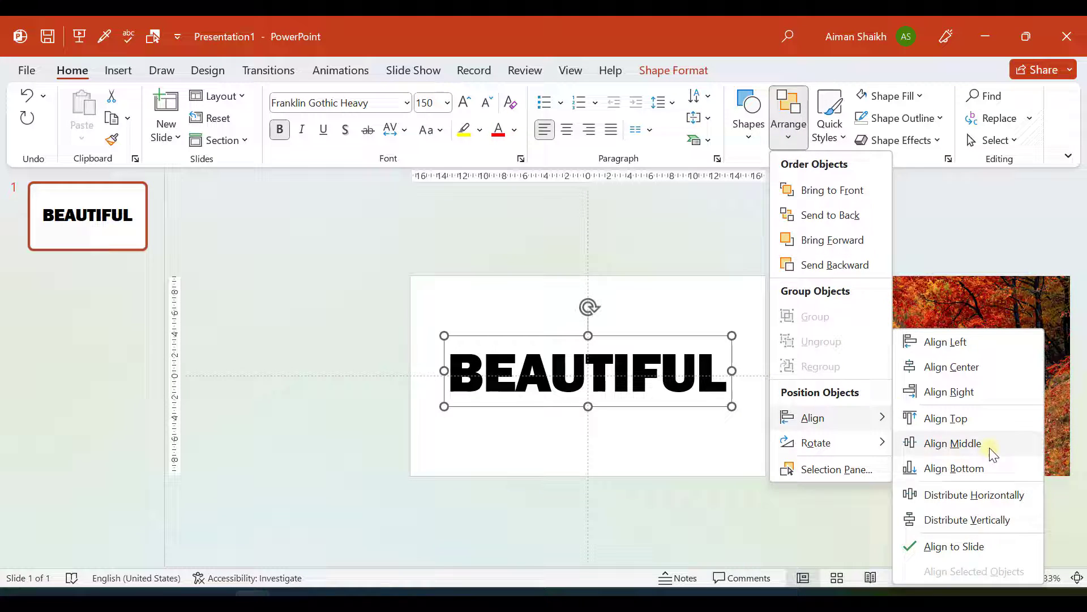
pyautogui.click(988, 444)
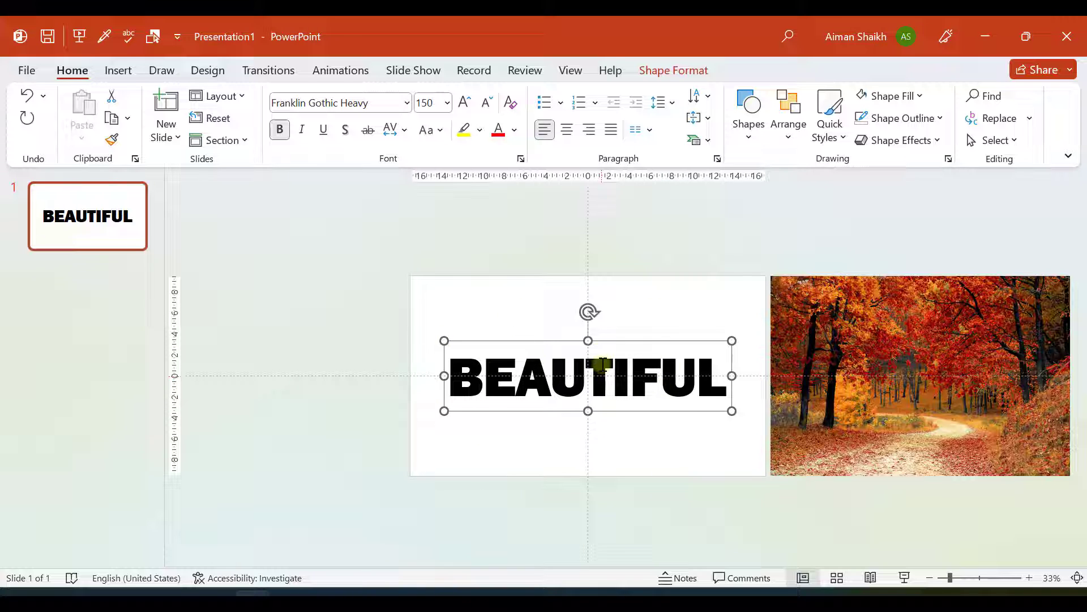
pyautogui.click(361, 324)
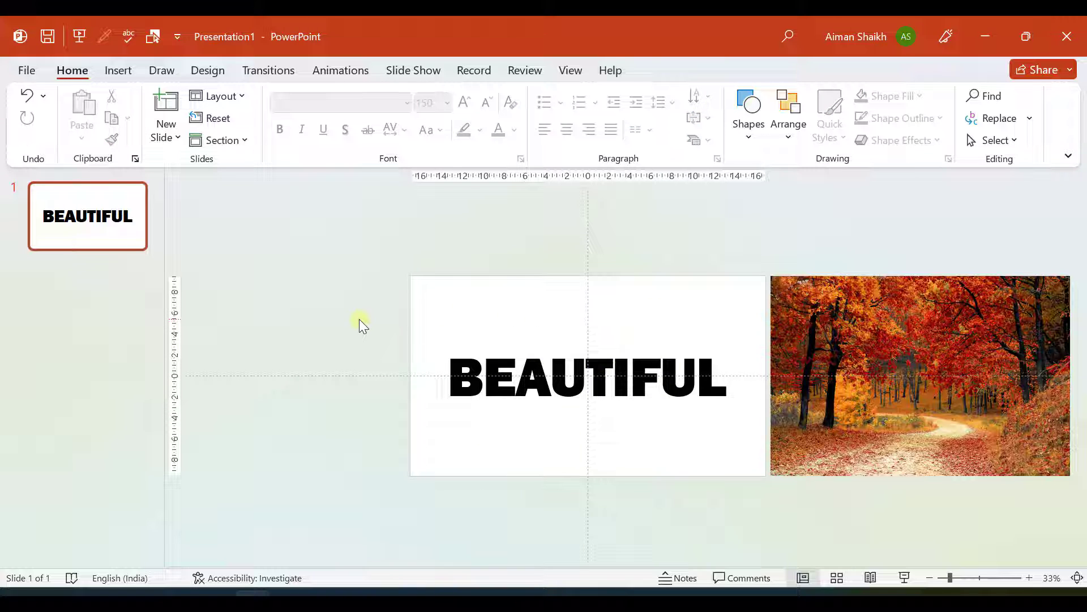
# - Select the white rectangle then the text and apply Merge Shapes > Subtract
pyautogui.click(436, 301)
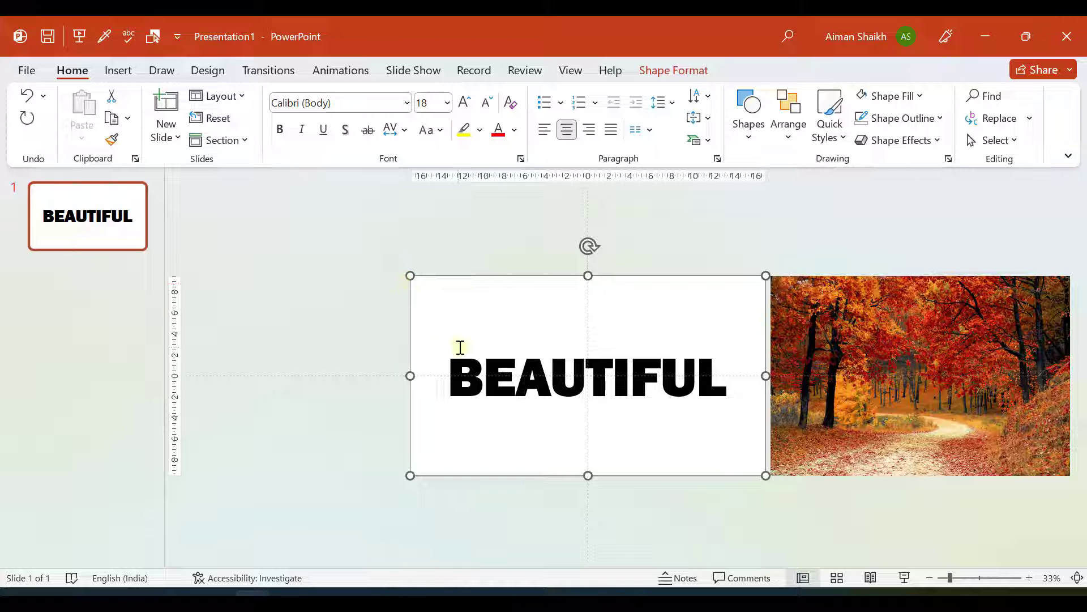
pyautogui.click(335, 299)
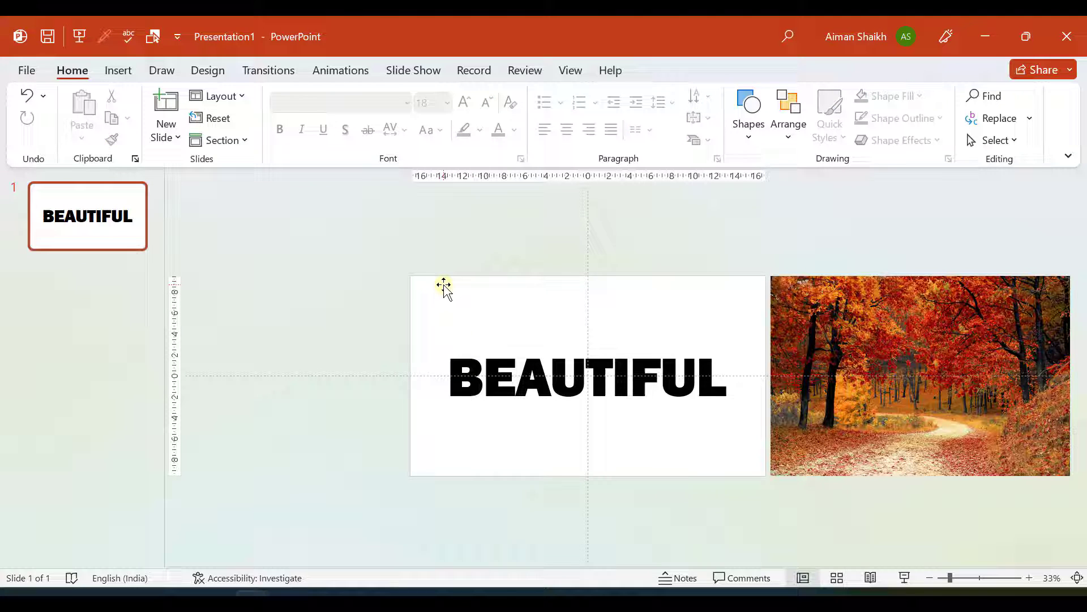
pyautogui.click(444, 287)
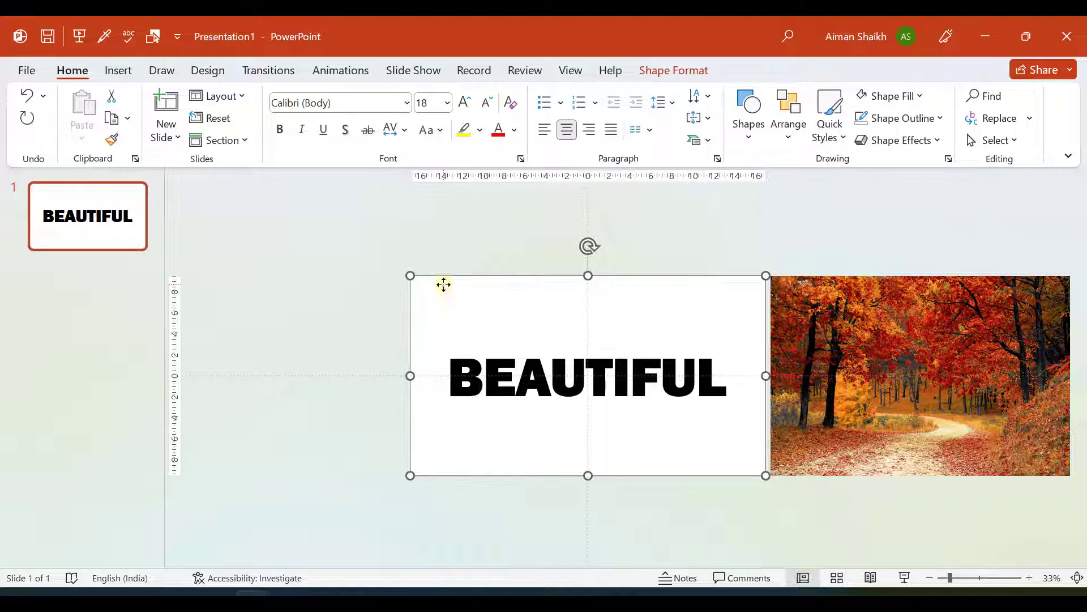
pyautogui.click(470, 371)
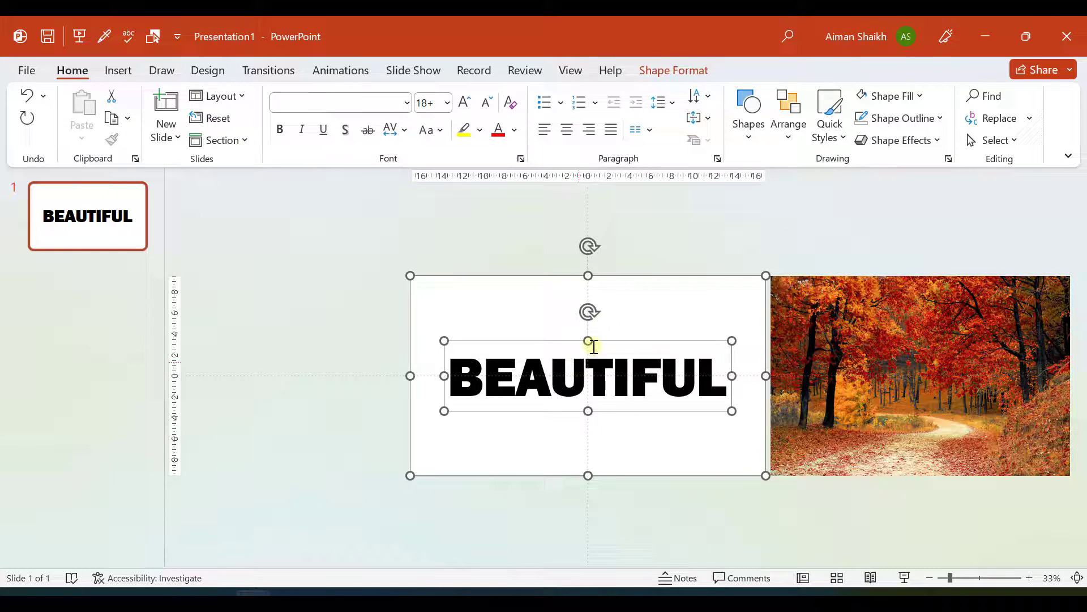
pyautogui.click(666, 77)
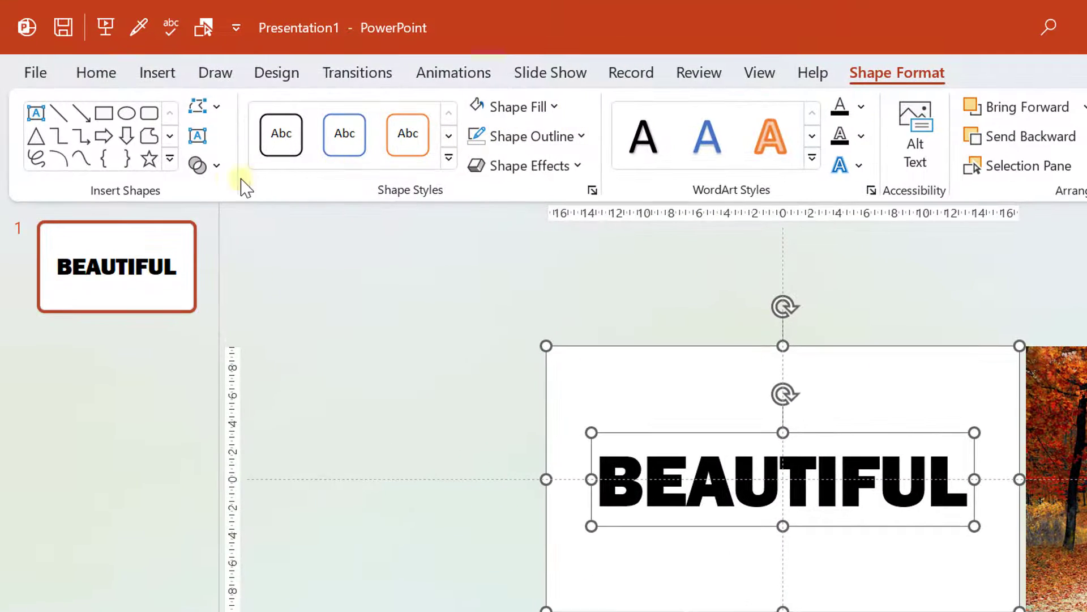
pyautogui.click(214, 172)
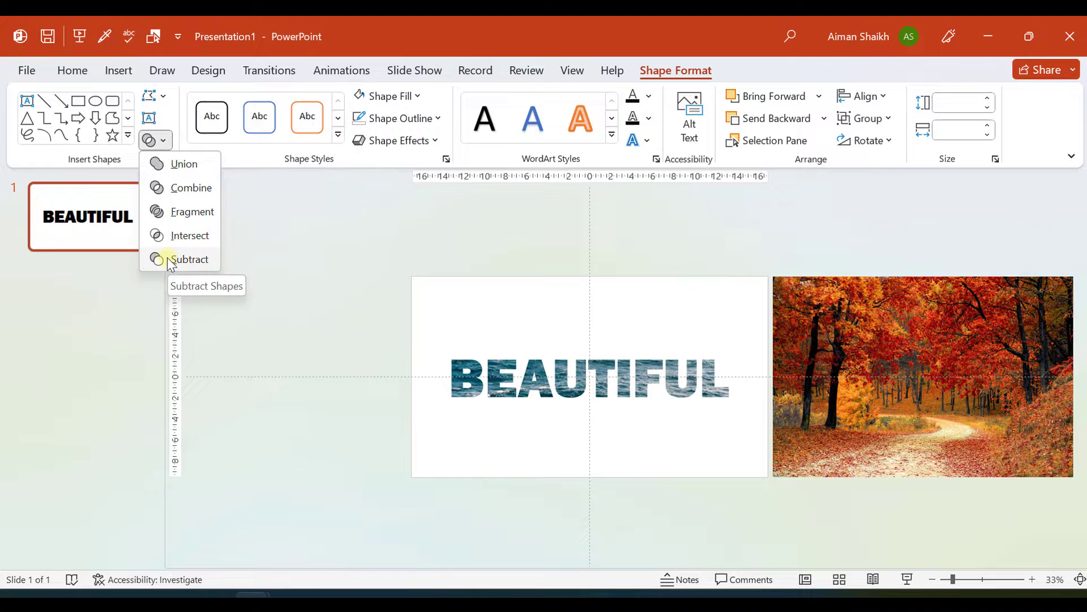
pyautogui.click(226, 325)
# - Test-drag the merged cutout box up and left to check the letters are holes
pyautogui.click(357, 321)
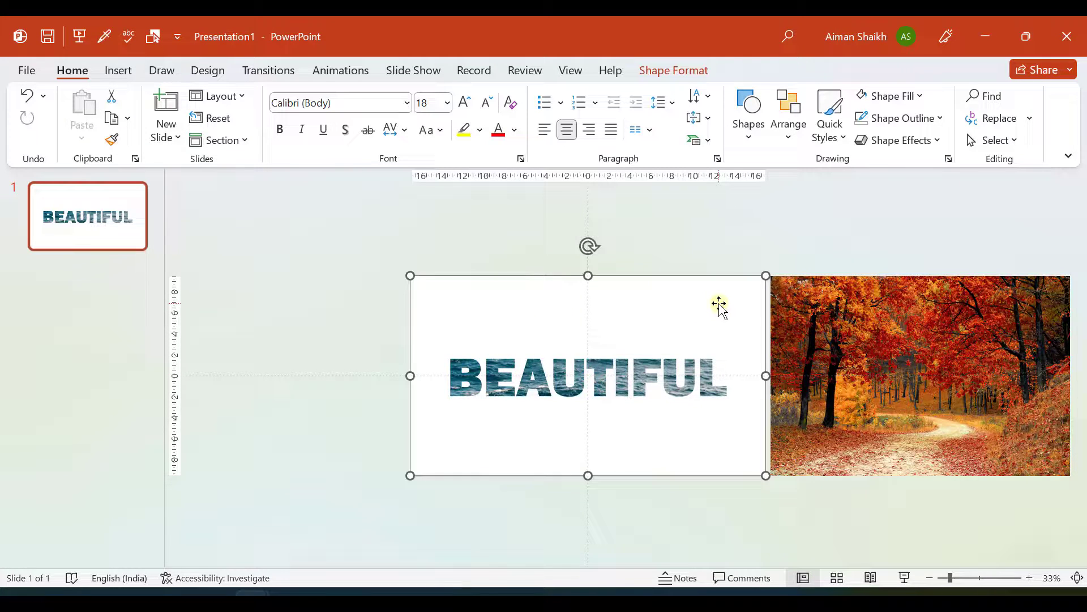
pyautogui.moveTo(718, 305)
pyautogui.mouseDown()
pyautogui.moveTo(592, 264)
pyautogui.moveTo(552, 267)
pyautogui.moveTo(587, 287)
pyautogui.moveTo(605, 263)
pyautogui.moveTo(663, 272)
pyautogui.moveTo(629, 292)
pyautogui.moveTo(558, 299)
pyautogui.moveTo(145, 91)
pyautogui.mouseUp()
pyautogui.click(118, 71)
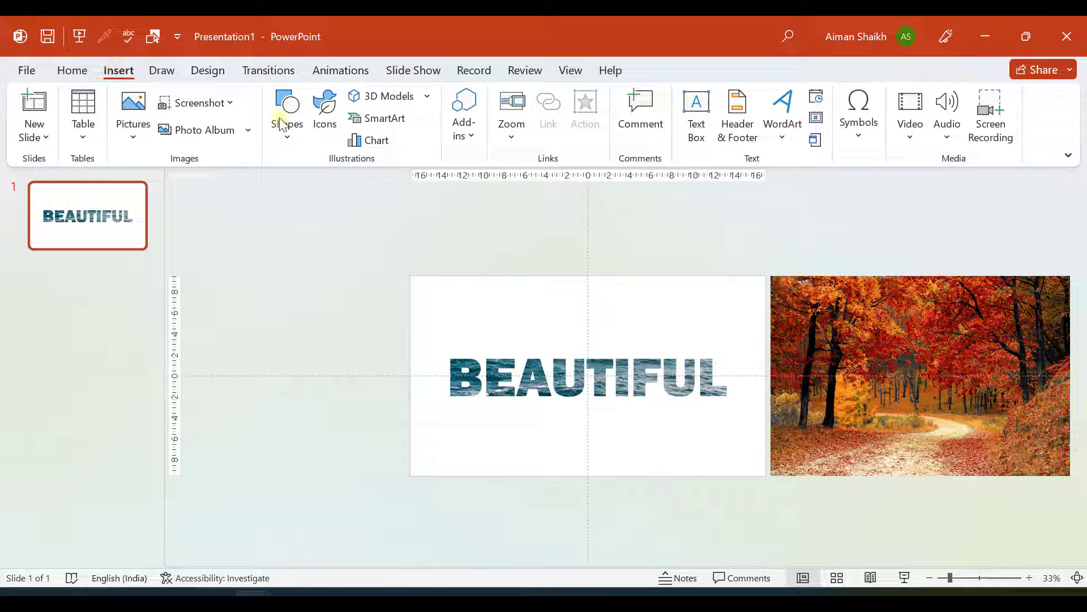
pyautogui.click(294, 134)
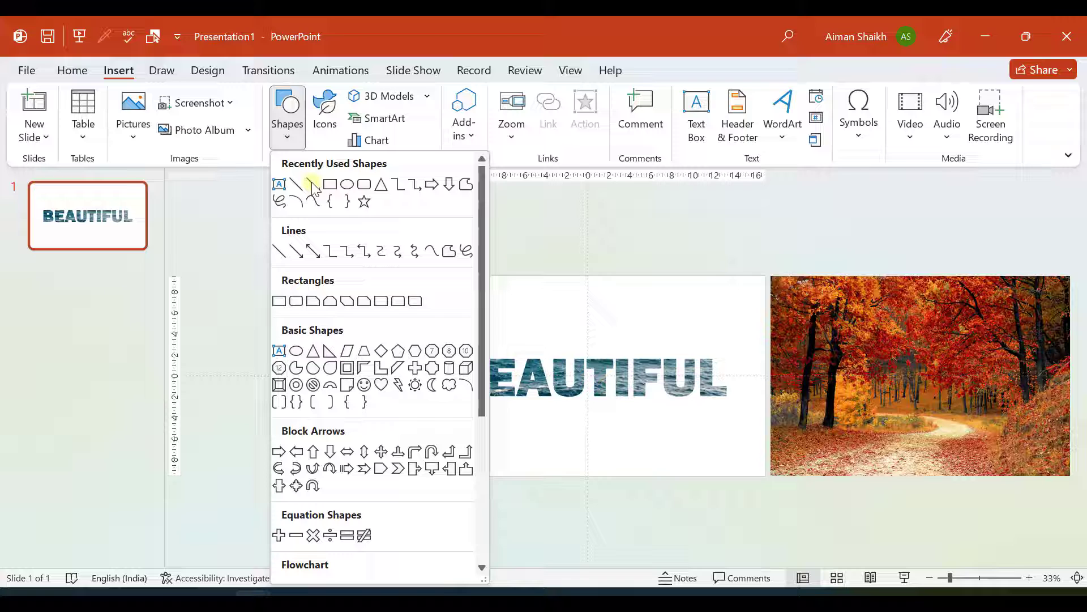
pyautogui.click(281, 254)
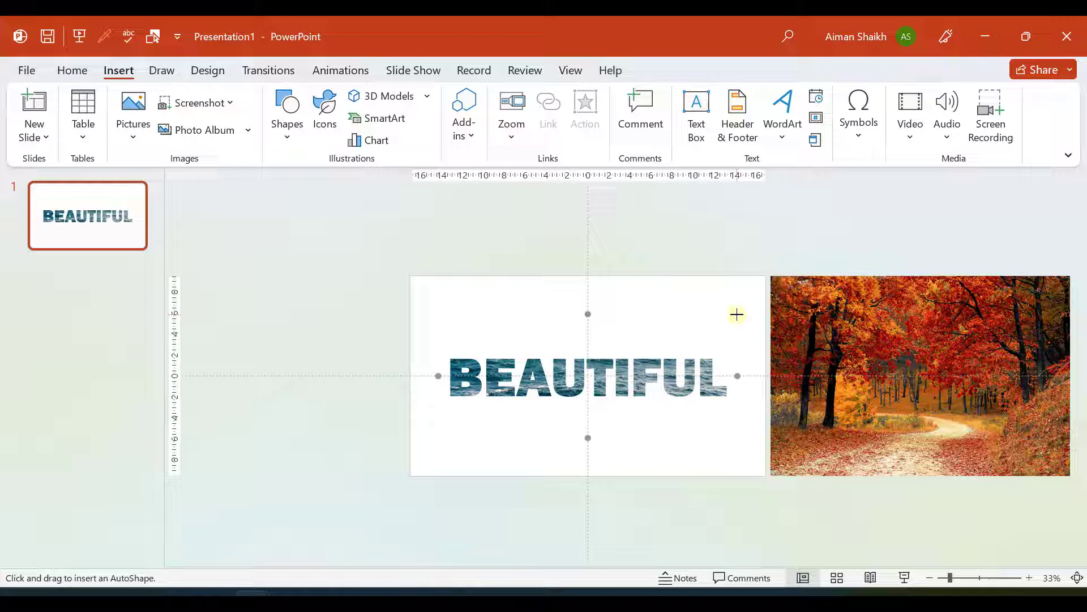
pyautogui.moveTo(736, 315); pyautogui.dragTo(737, 356)
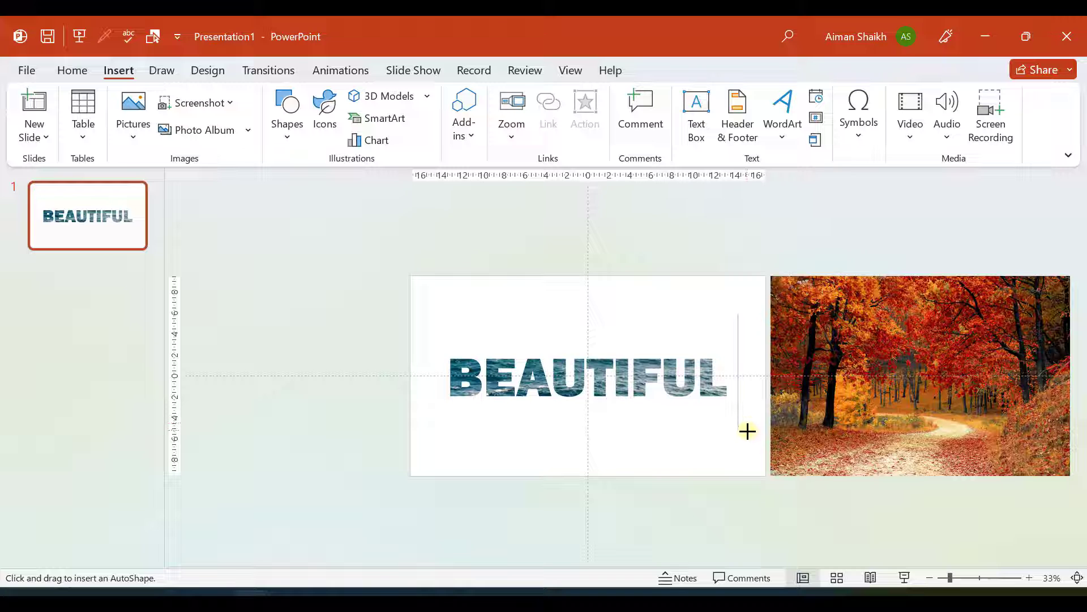
pyautogui.moveTo(749, 436); pyautogui.dragTo(746, 438)
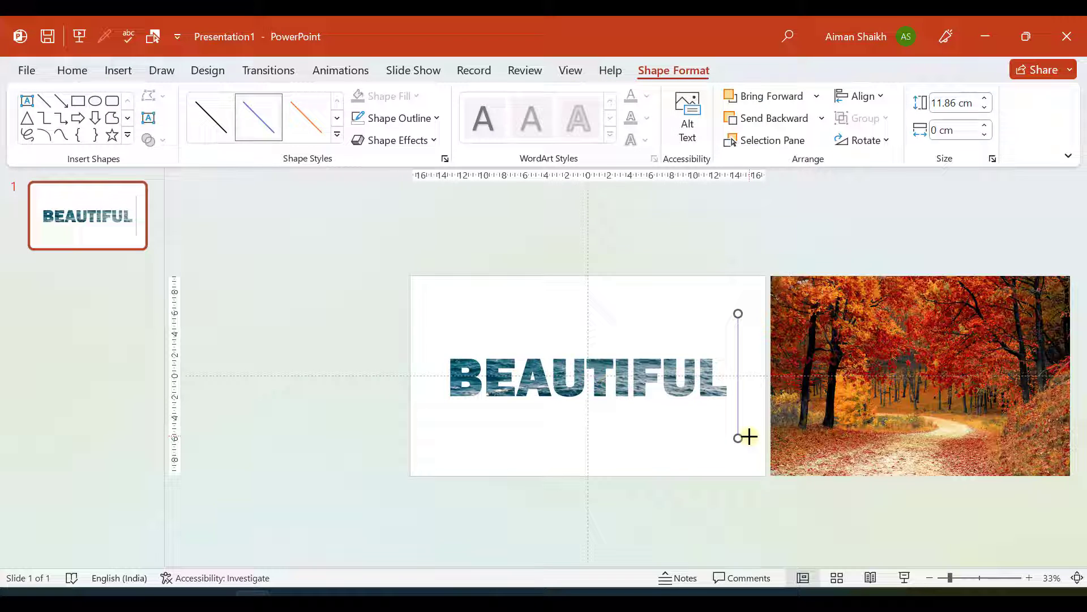
pyautogui.keyDown('ctrl'); pyautogui.scroll(2, 755, 442); pyautogui.keyUp('ctrl')
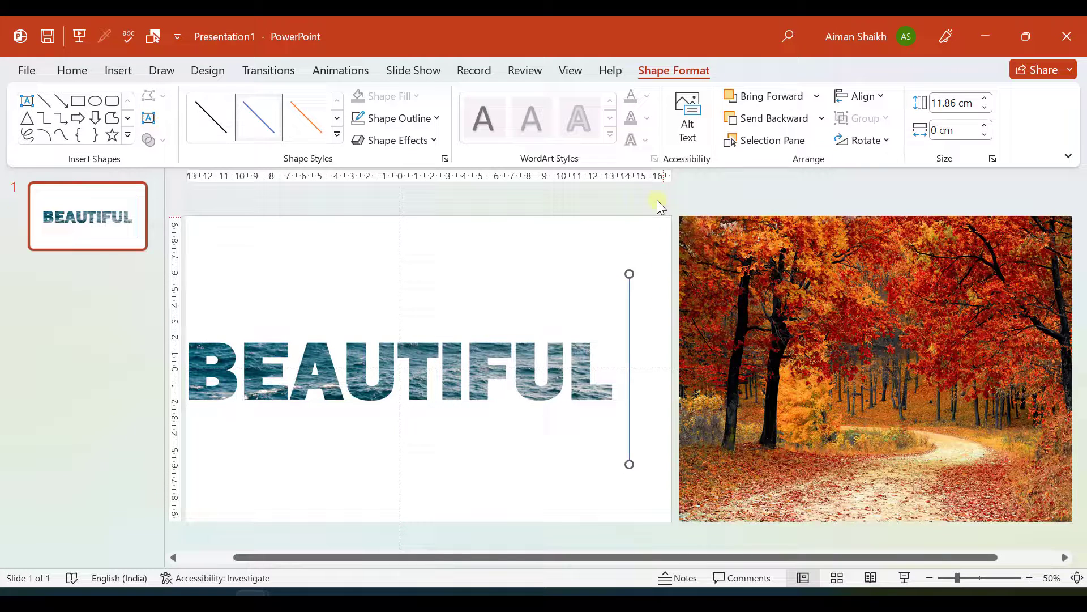
pyautogui.keyDown('ctrl'); pyautogui.scroll(-2, 374, 278); pyautogui.keyUp('ctrl')
pyautogui.click(374, 277)
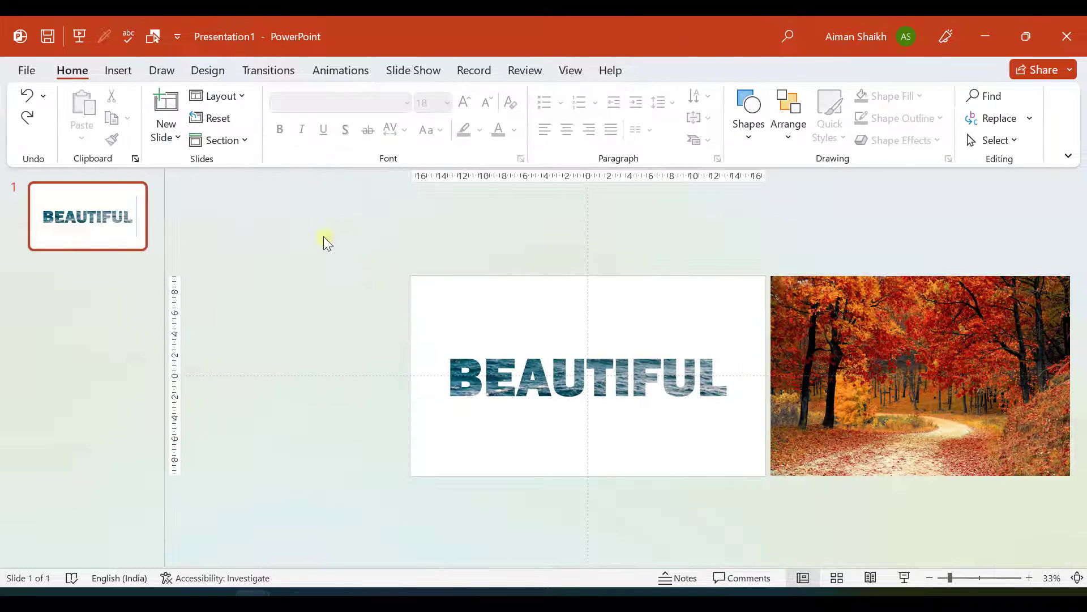
pyautogui.click(116, 72)
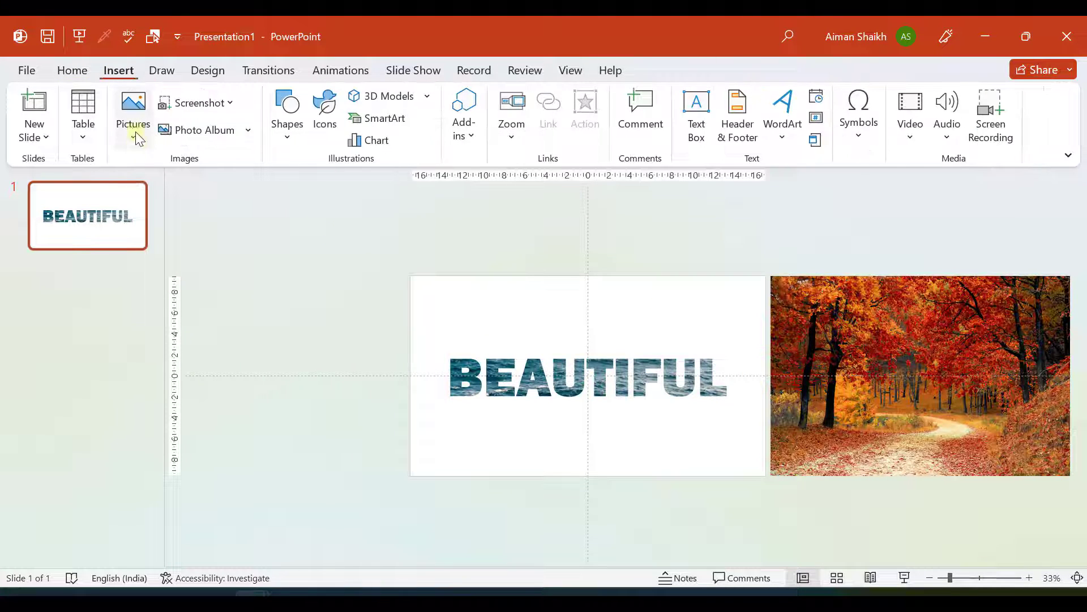
pyautogui.click(301, 130)
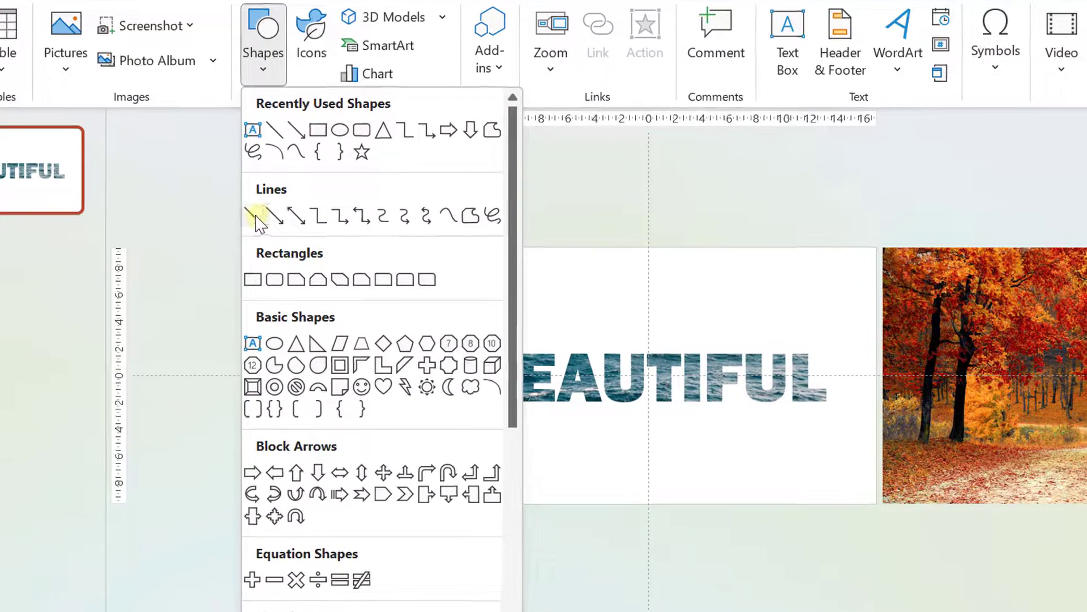
pyautogui.click(283, 252)
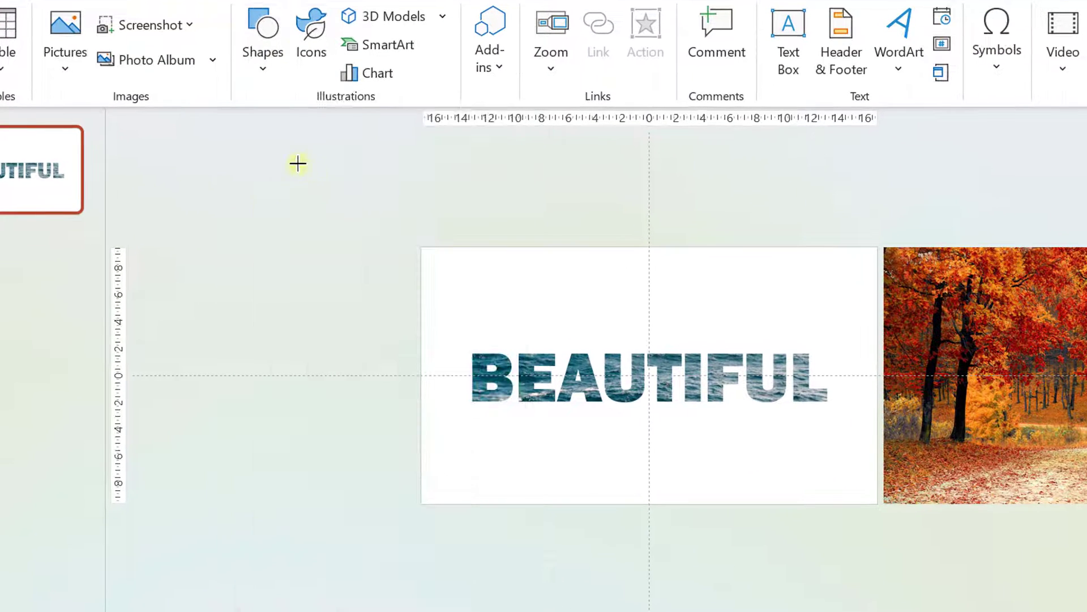
pyautogui.moveTo(281, 164)
pyautogui.mouseDown()
pyautogui.moveTo(464, 273)
pyautogui.moveTo(484, 224)
pyautogui.mouseUp()
pyautogui.moveTo(502, 182)
pyautogui.mouseDown()
pyautogui.moveTo(496, 245)
pyautogui.moveTo(505, 195)
pyautogui.moveTo(325, 396)
pyautogui.moveTo(500, 208)
pyautogui.moveTo(309, 376)
pyautogui.mouseUp()
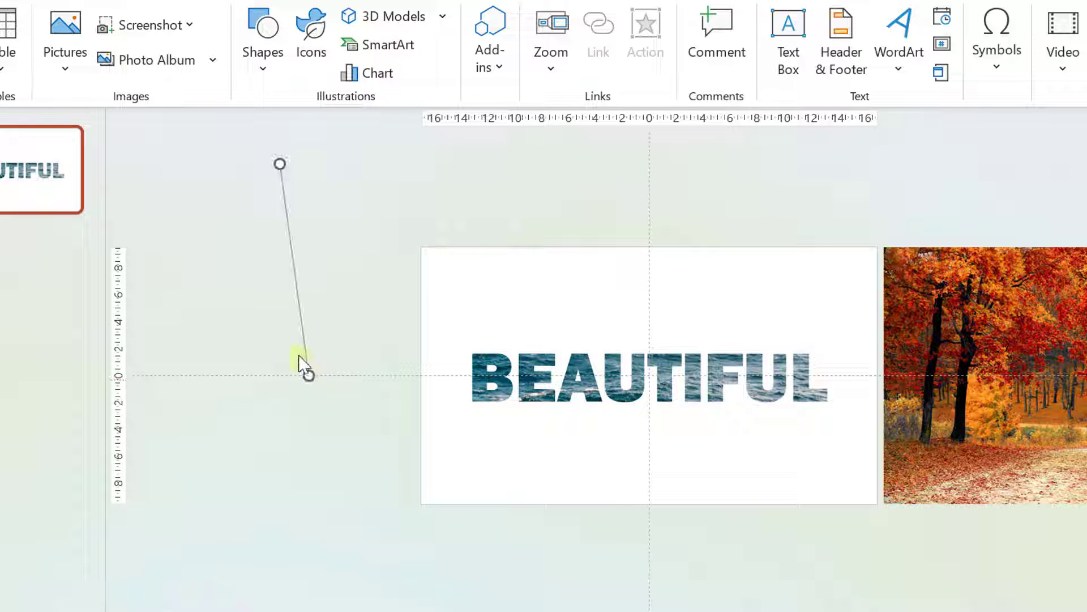
pyautogui.press('Delete')
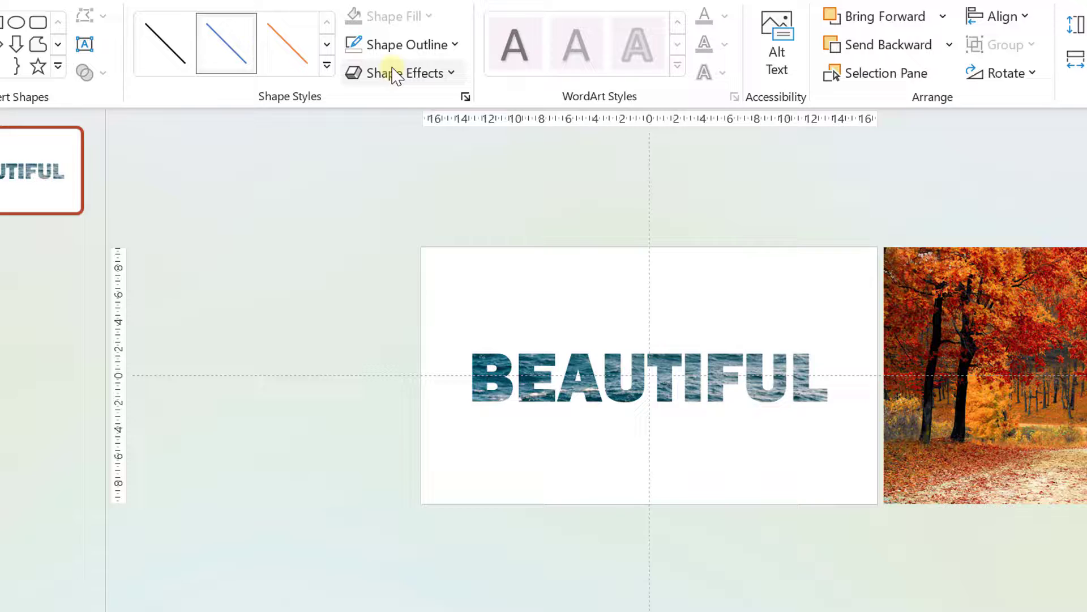
pyautogui.click(95, 42)
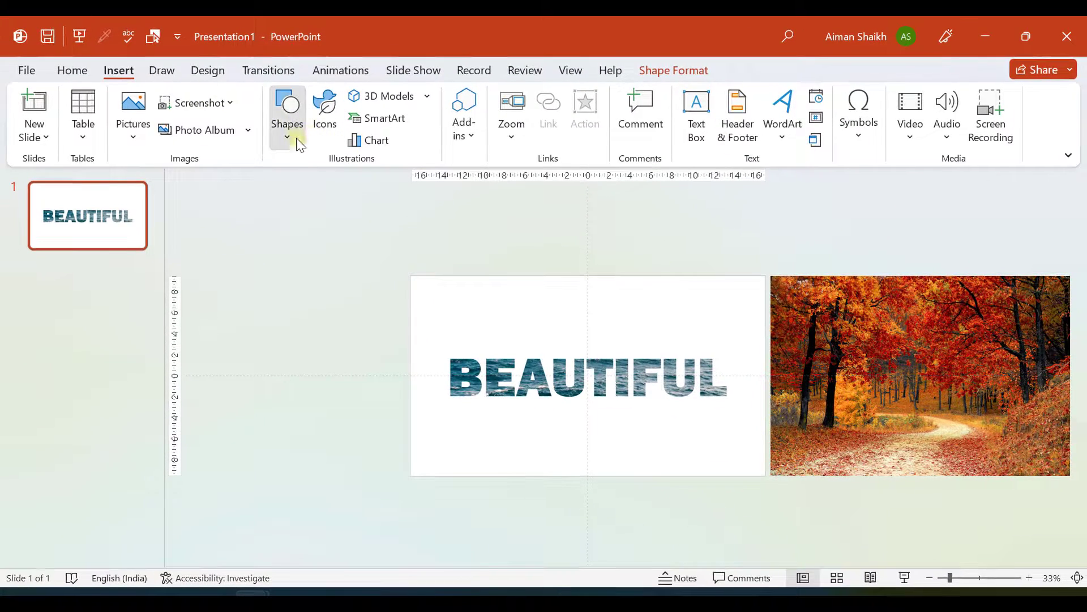
# - Draw a straight vertical line just right of BEAUTIFUL
pyautogui.click(287, 115)
pyautogui.click(285, 248)
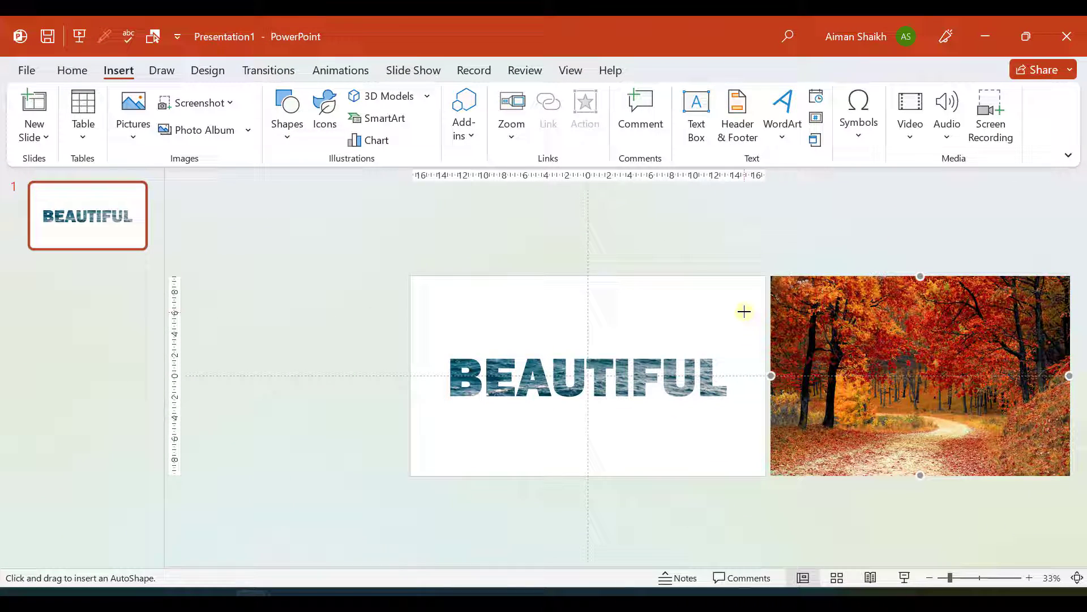
pyautogui.moveTo(738, 320); pyautogui.dragTo(747, 402)
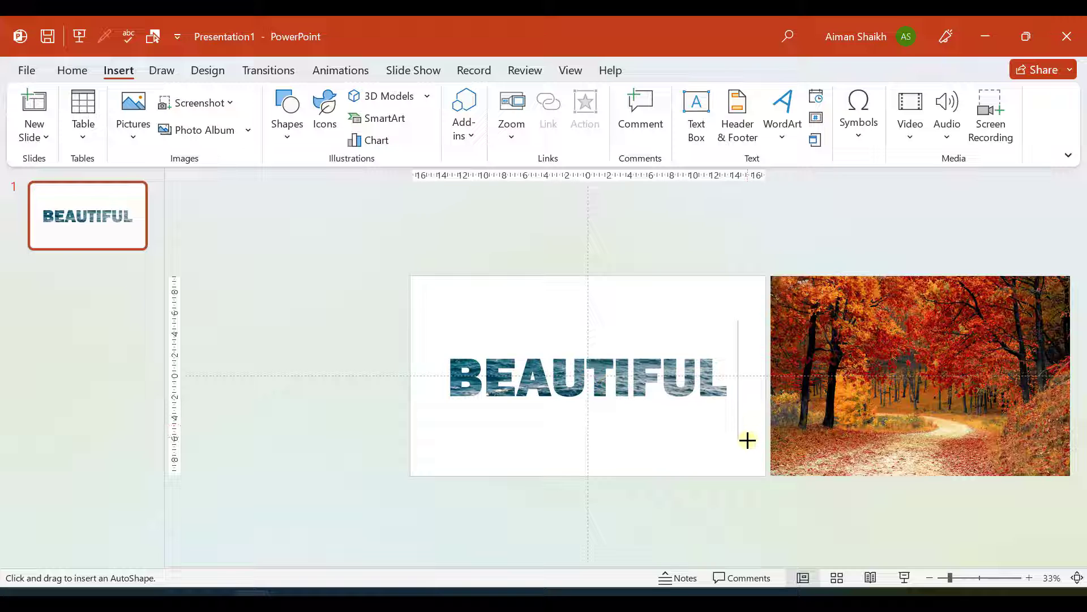
pyautogui.moveTo(747, 441); pyautogui.dragTo(750, 443)
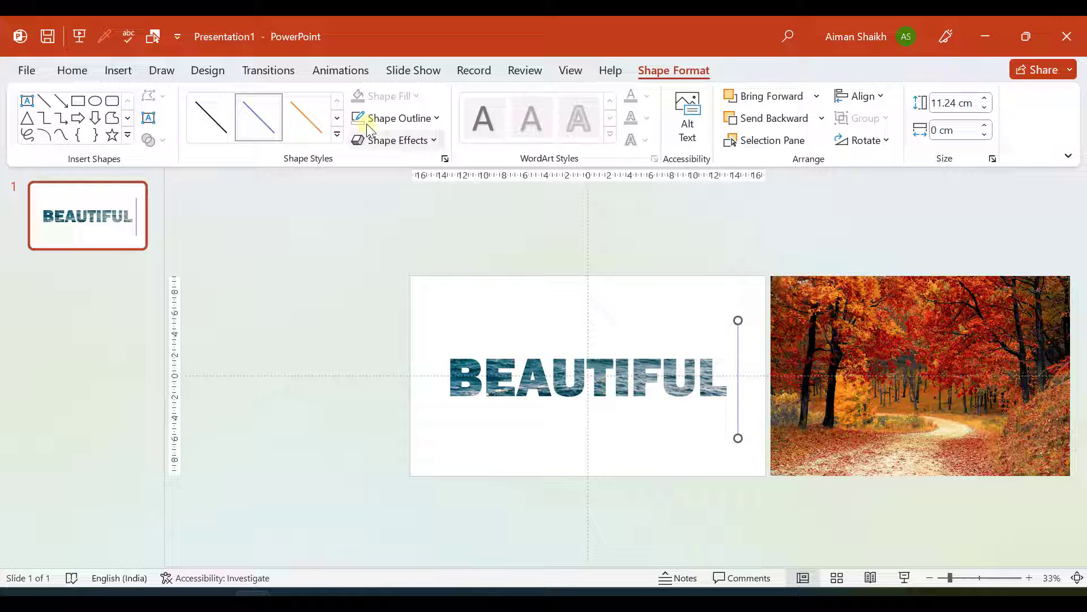
# - Colour the line dark grey and set its weight to 6 pt
pyautogui.click(392, 119)
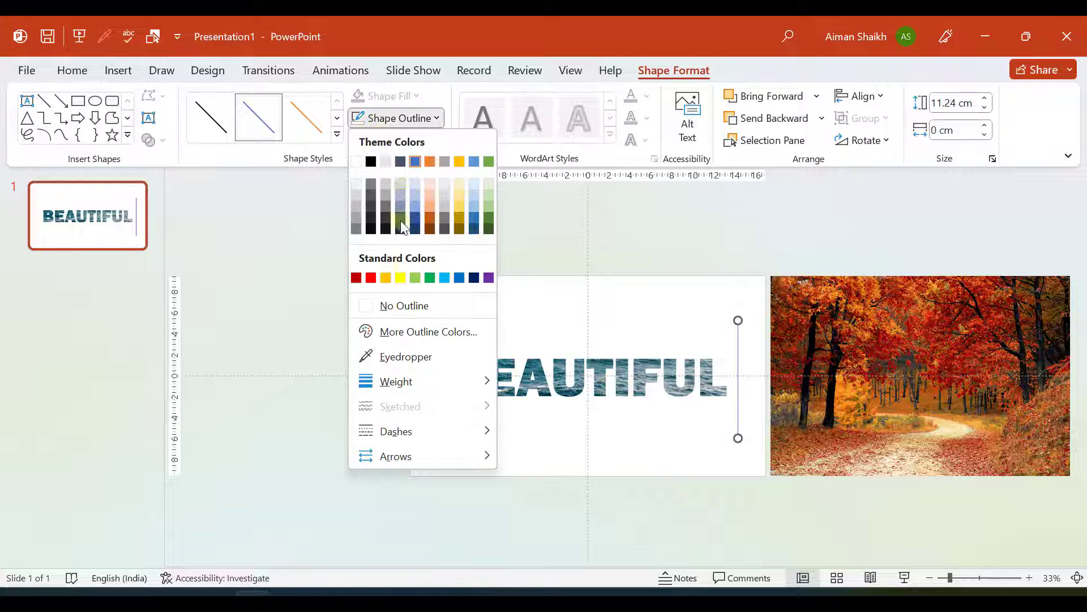
pyautogui.click(372, 196)
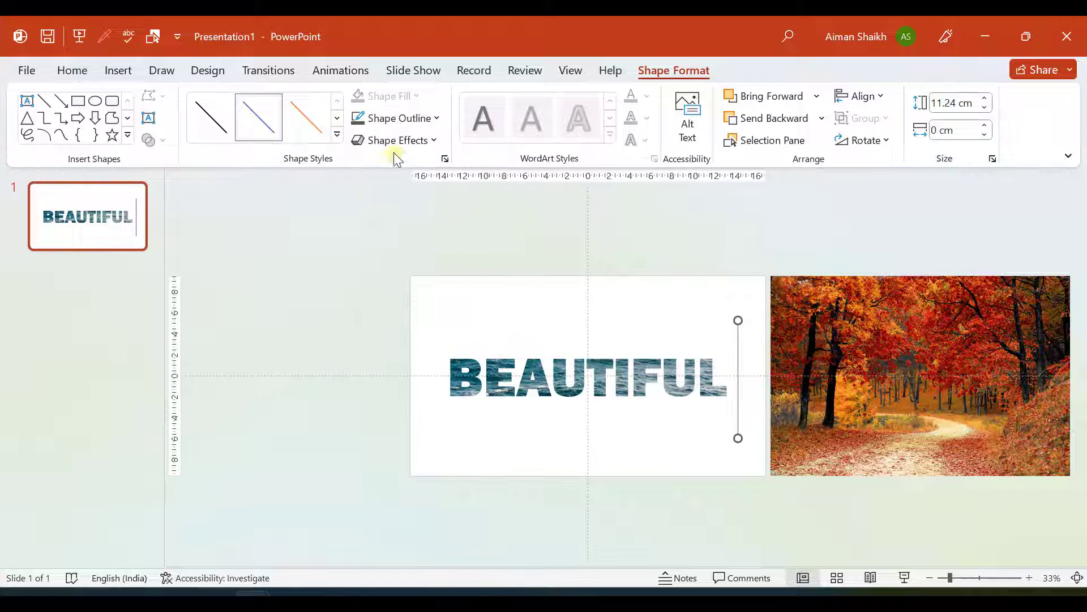
pyautogui.click(411, 119)
pyautogui.moveTo(397, 381)
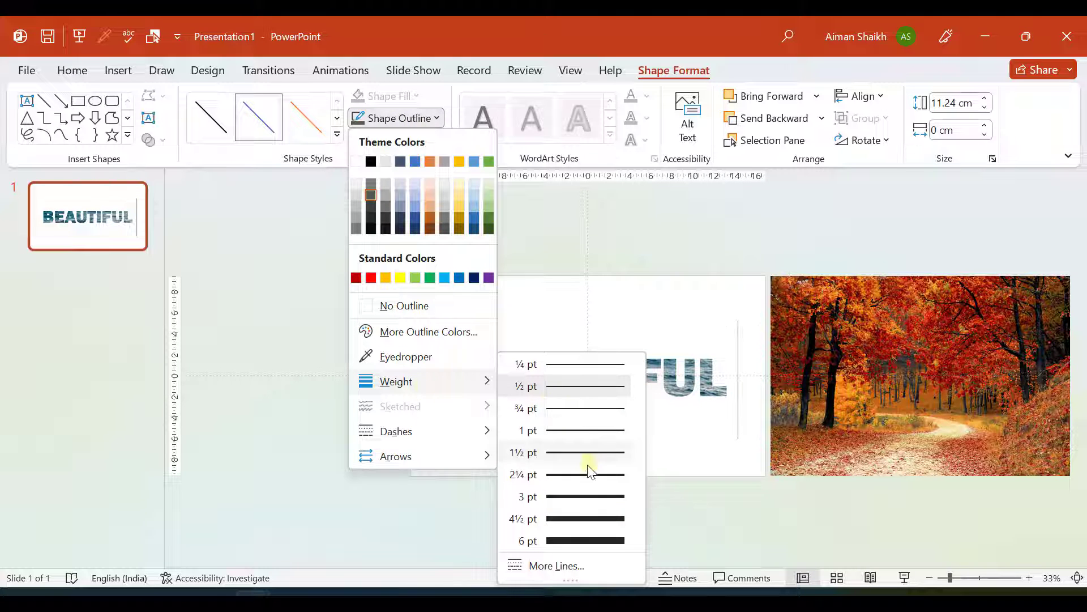
pyautogui.click(585, 545)
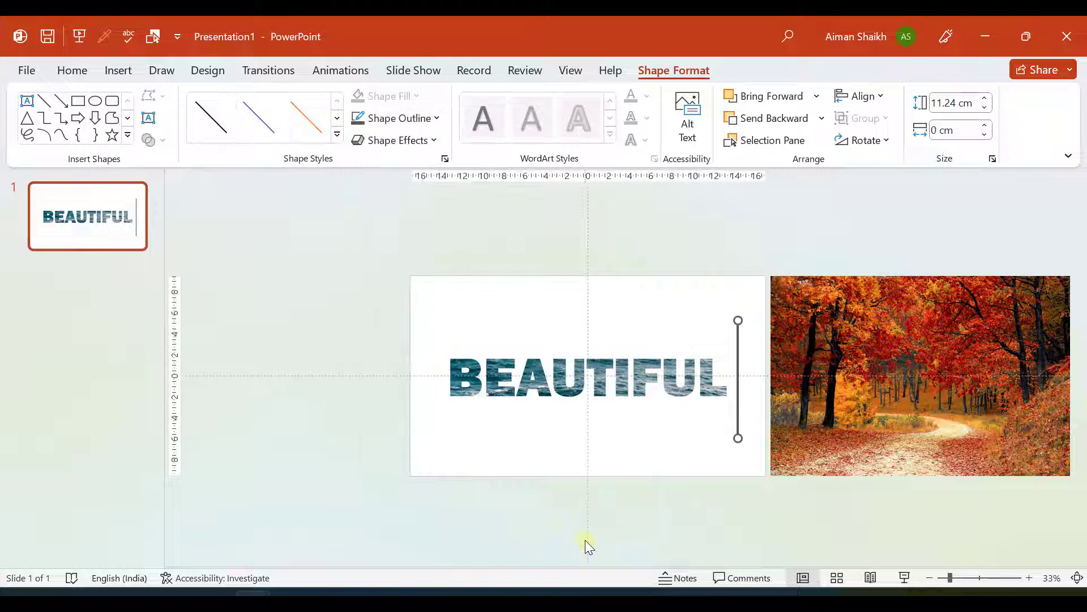
pyautogui.click(402, 119)
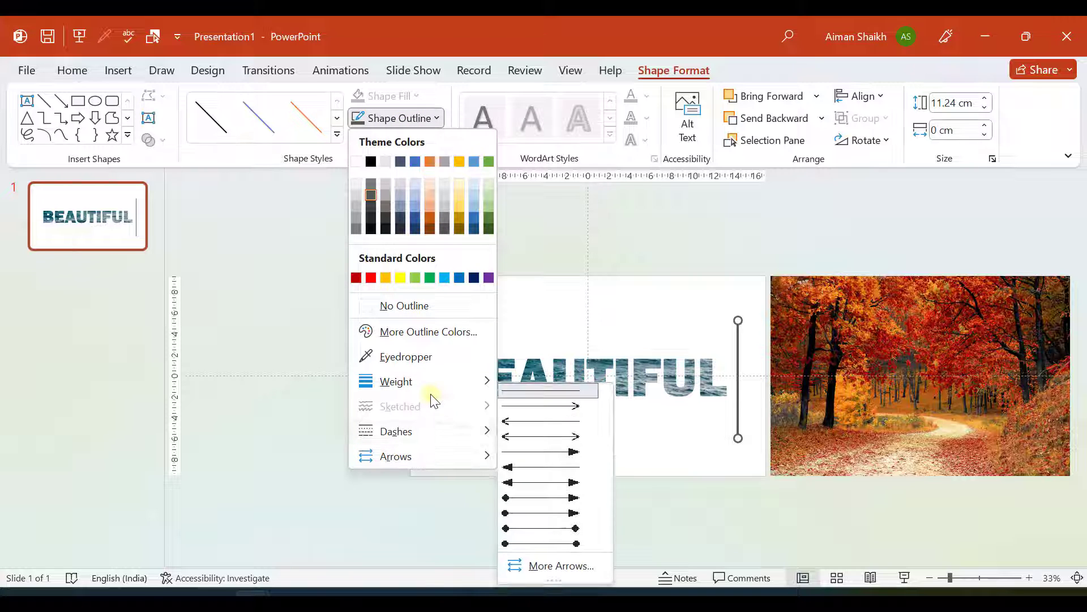
# - Bring up the Format Shape line settings for the grey vertical line
pyautogui.moveTo(396, 381)
pyautogui.click(552, 566)
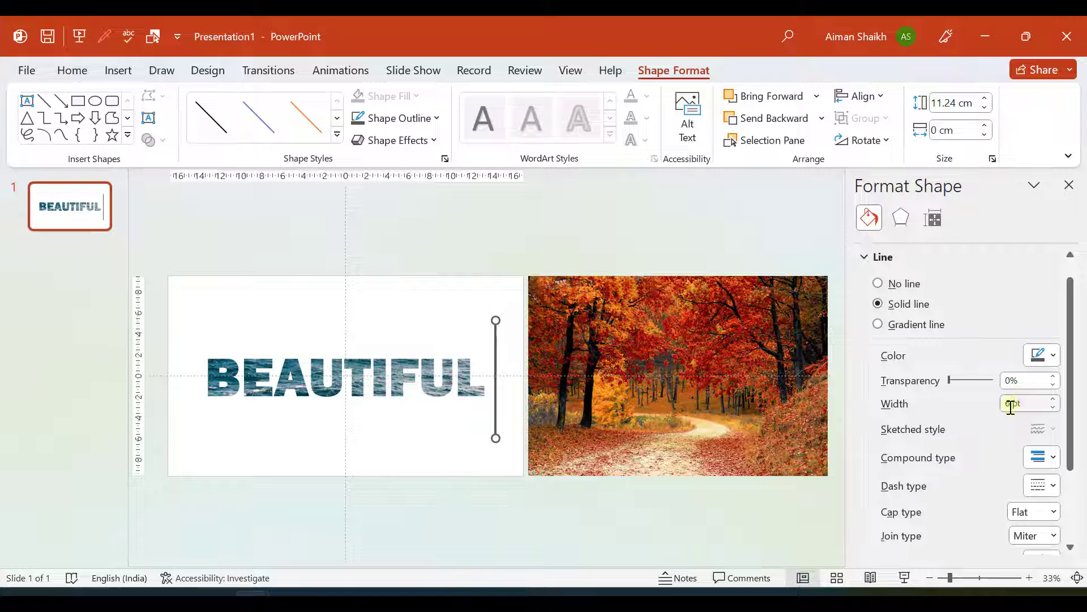
pyautogui.press('BackSpace')
pyautogui.write('10')
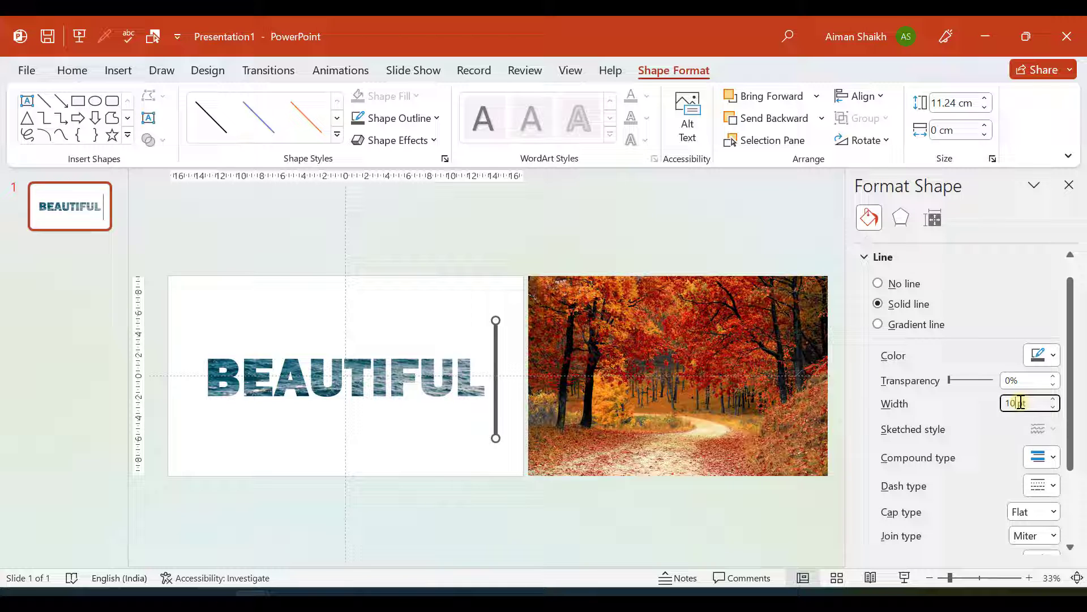
pyautogui.click(455, 252)
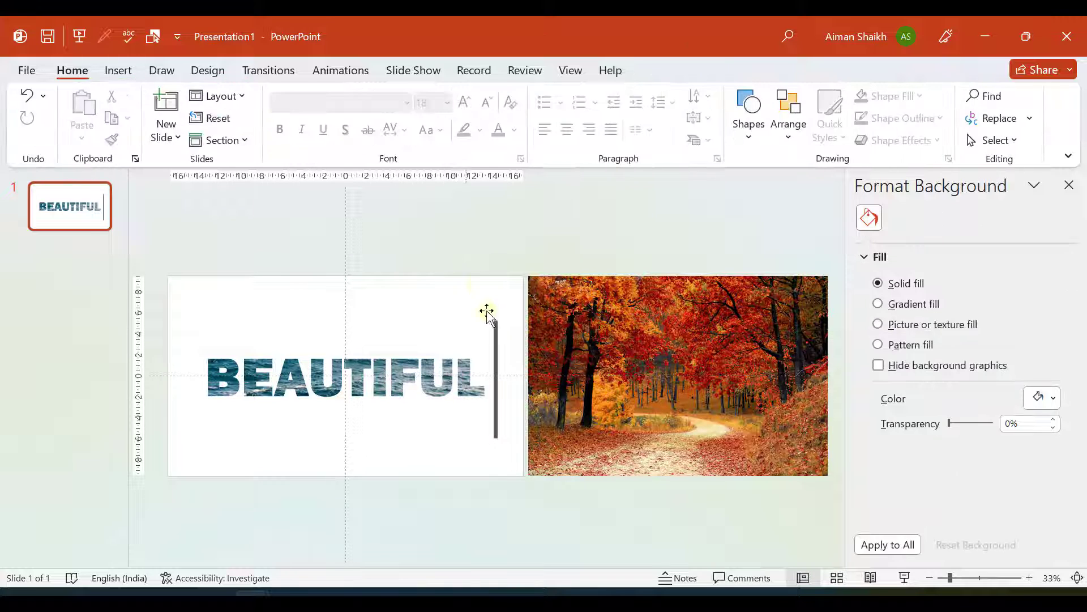
pyautogui.click(500, 347)
pyautogui.keyDown('ctrl'); pyautogui.scroll(2, 498, 357); pyautogui.keyUp('ctrl')
pyautogui.keyDown('ctrl'); pyautogui.scroll(2, 484, 345); pyautogui.keyUp('ctrl')
pyautogui.keyDown('ctrl'); pyautogui.scroll(1, 482, 342); pyautogui.keyUp('ctrl')
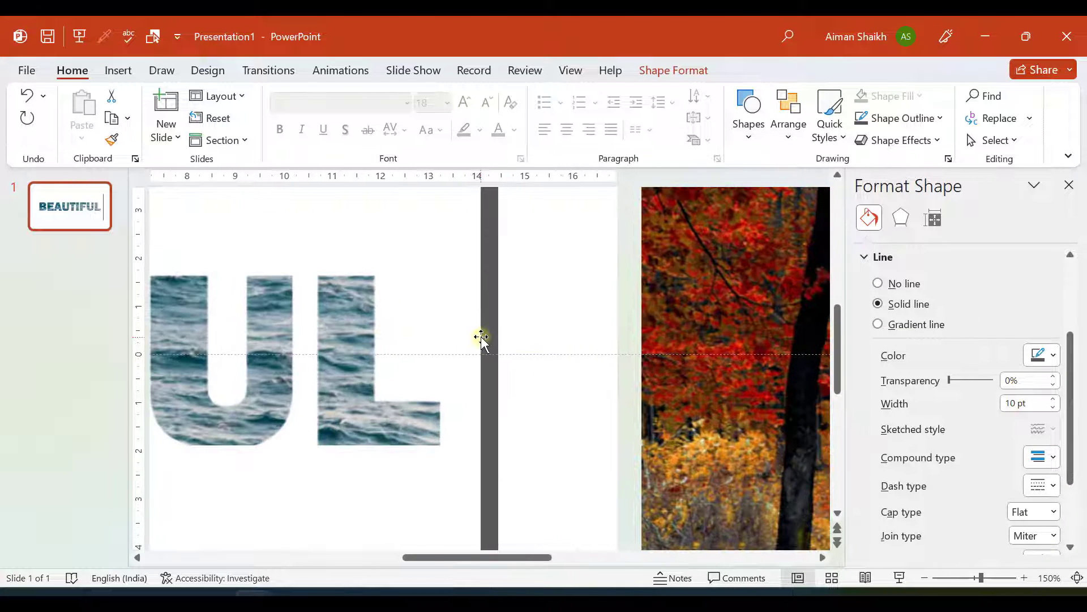
pyautogui.scroll(1, 485, 344)
pyautogui.scroll(3, 484, 345)
pyautogui.scroll(2, 487, 349)
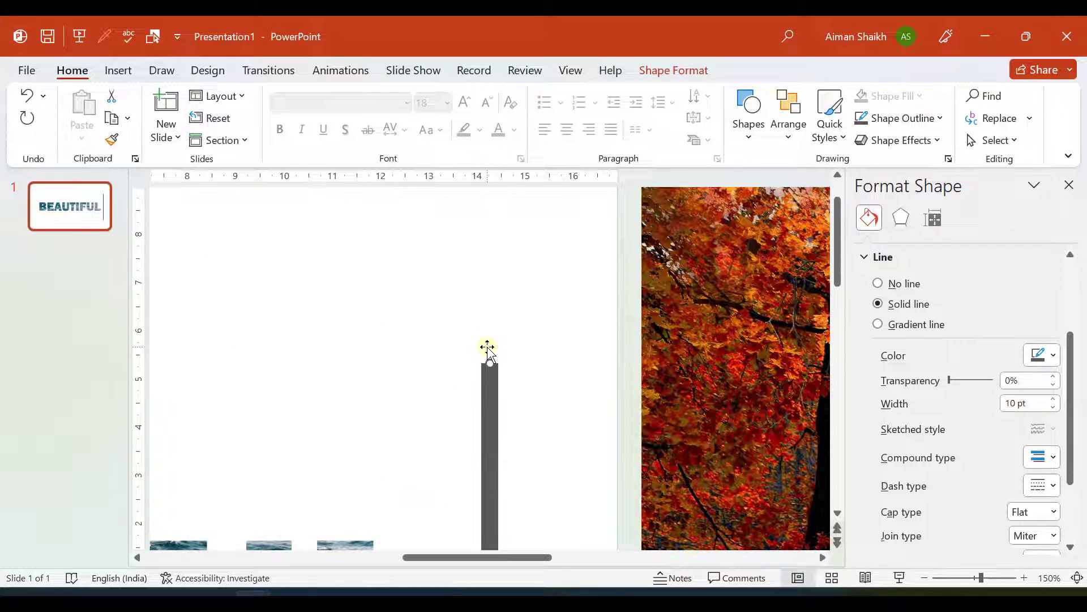
pyautogui.click(444, 378)
pyautogui.click(492, 384)
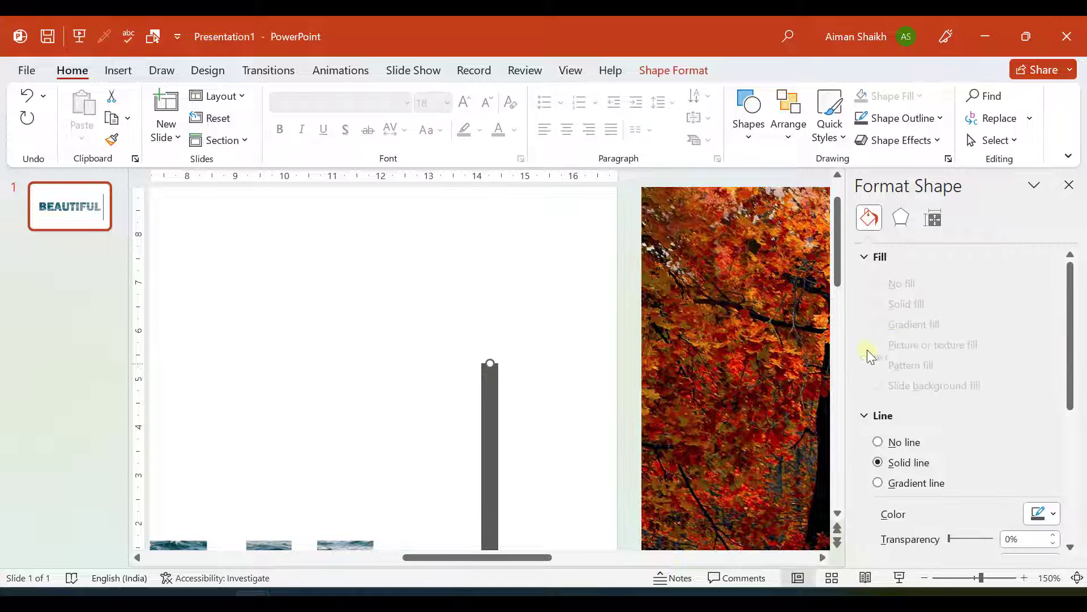
pyautogui.scroll(-5, 936, 362)
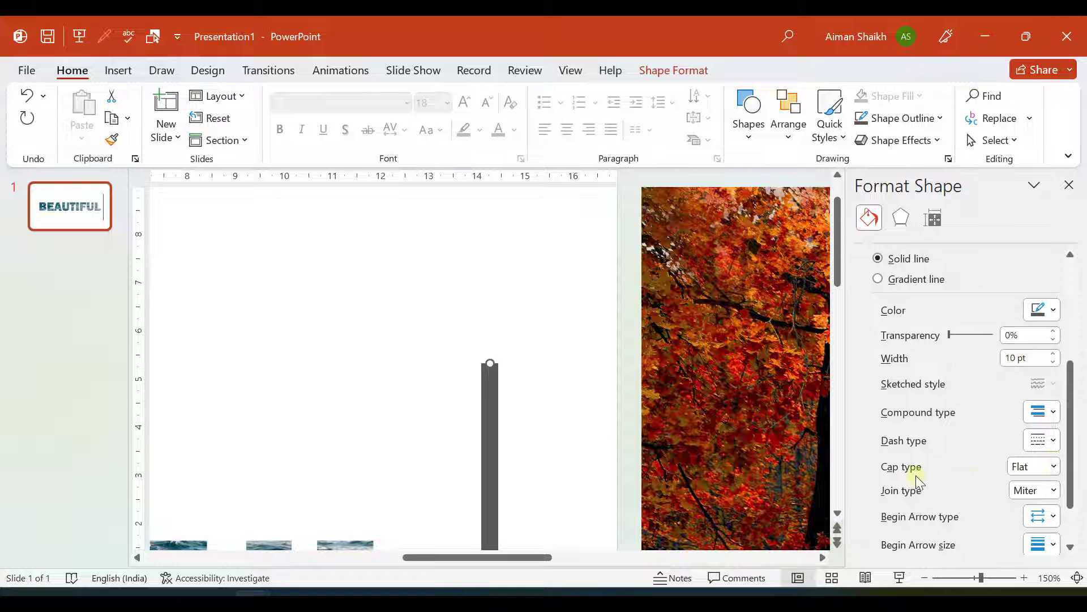
# - Set the line's Cap type to Round and check the result
pyautogui.click(1053, 466)
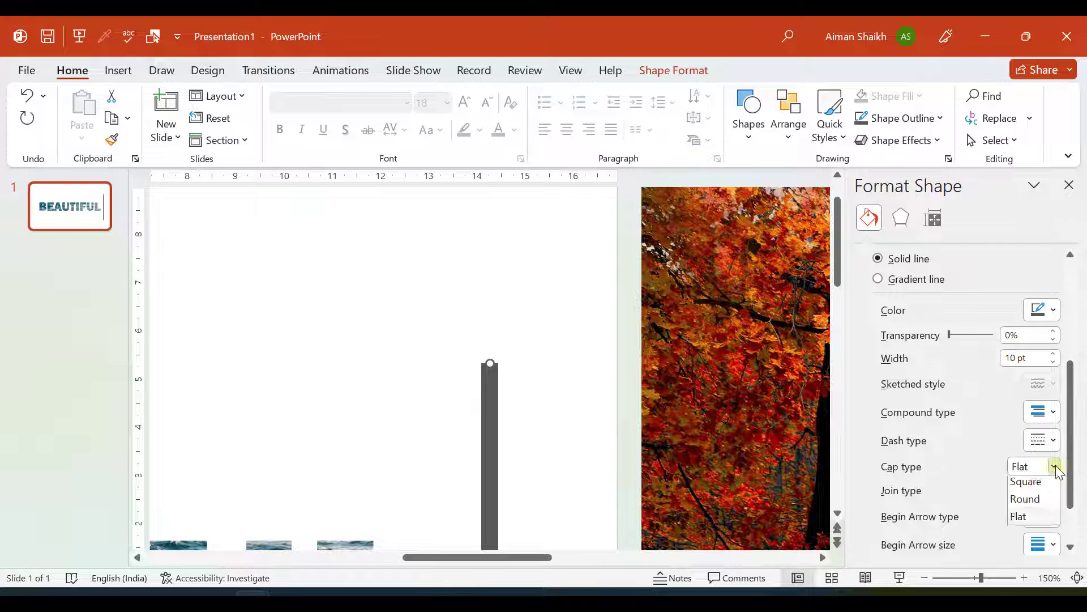
pyautogui.click(1022, 504)
pyautogui.click(513, 227)
pyautogui.keyDown('ctrl'); pyautogui.scroll(-10, 514, 227); pyautogui.keyUp('ctrl')
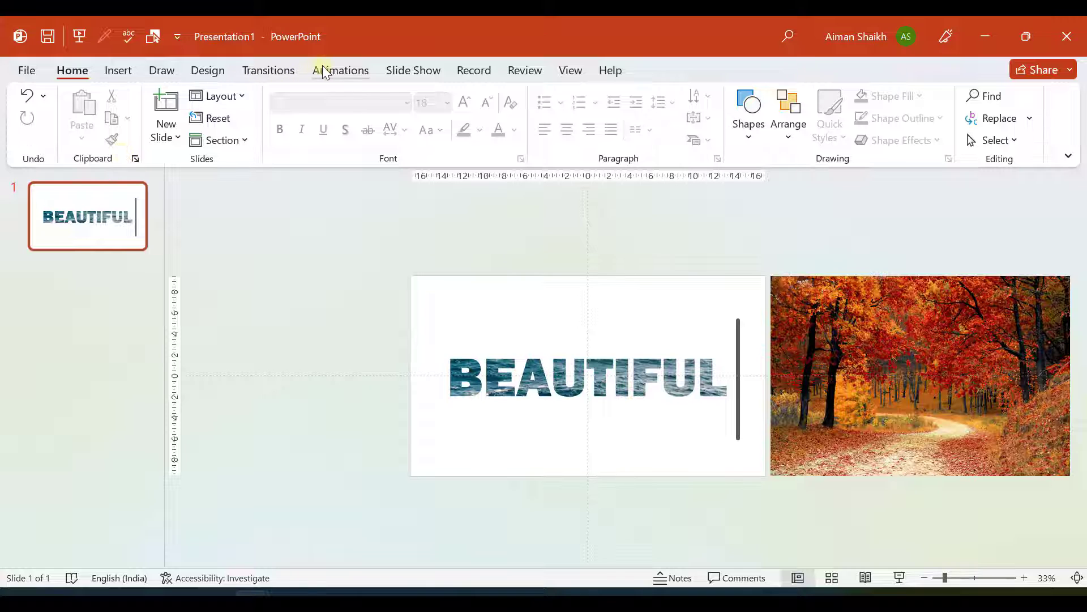
# - Apply the Lines motion path to the grey line with direction Left
pyautogui.click(785, 293)
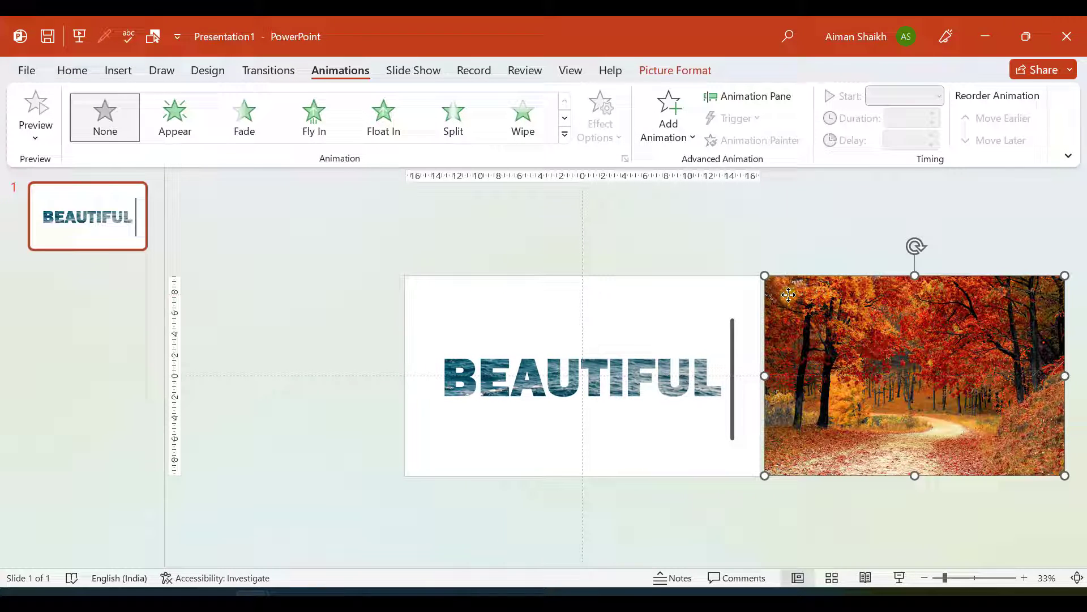
pyautogui.click(731, 340)
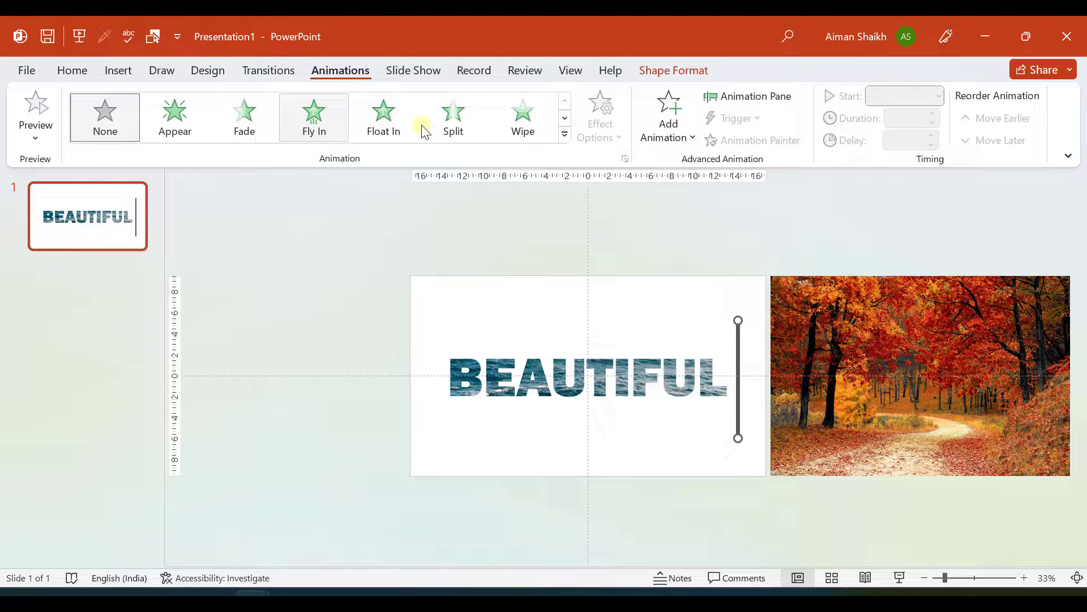
pyautogui.click(564, 134)
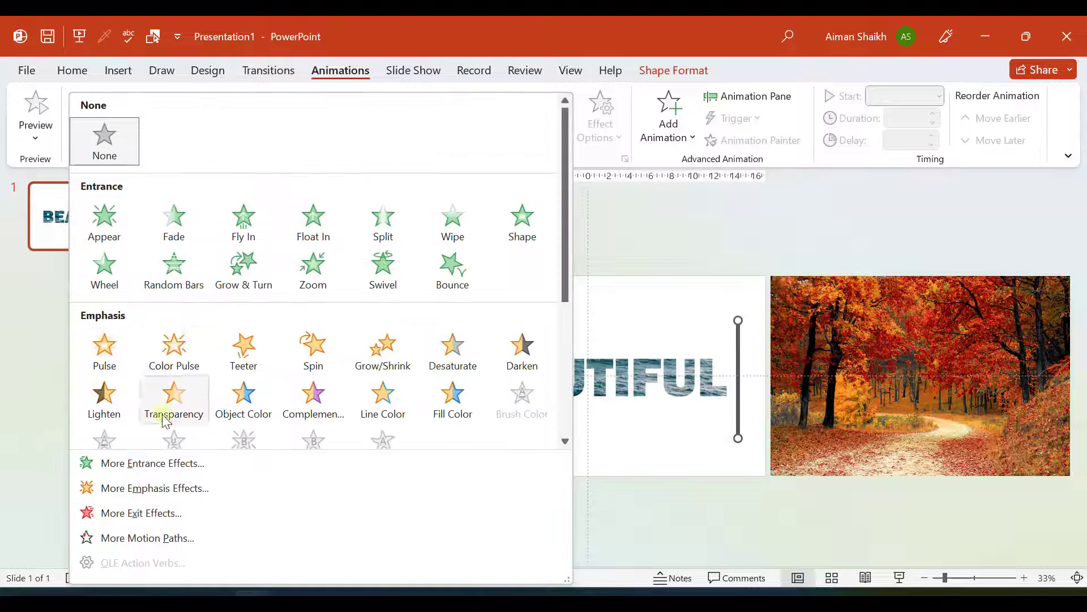
pyautogui.scroll(-3, 174, 399)
pyautogui.click(102, 417)
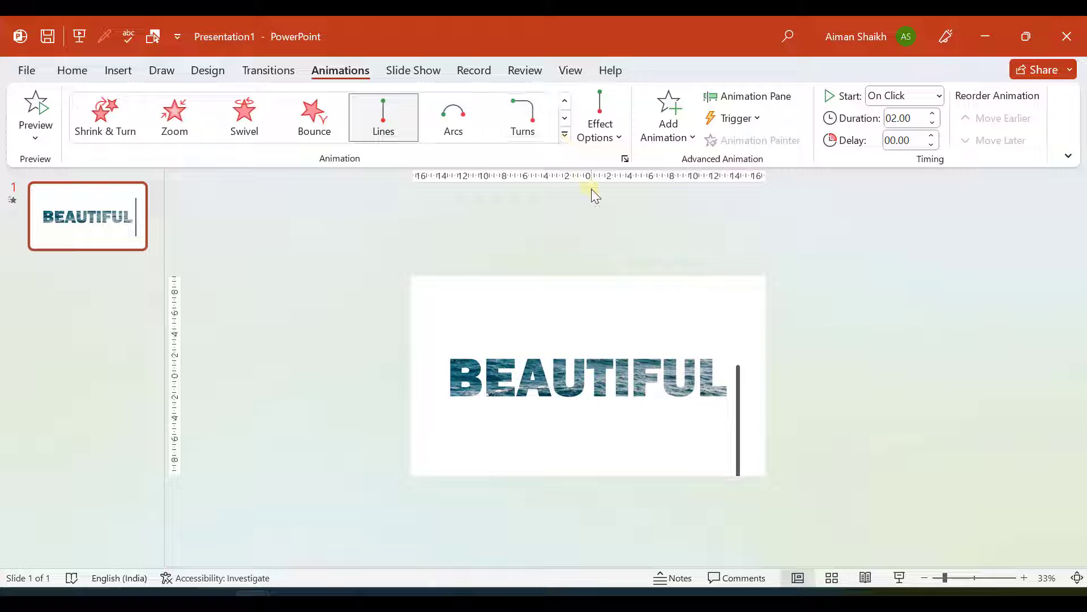
pyautogui.click(599, 136)
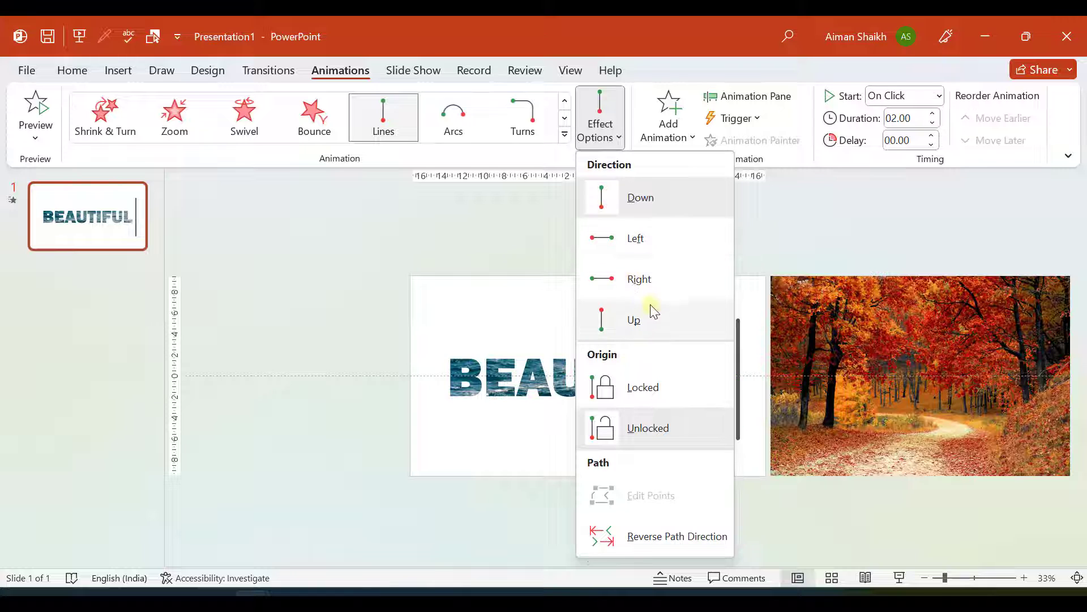
pyautogui.click(664, 256)
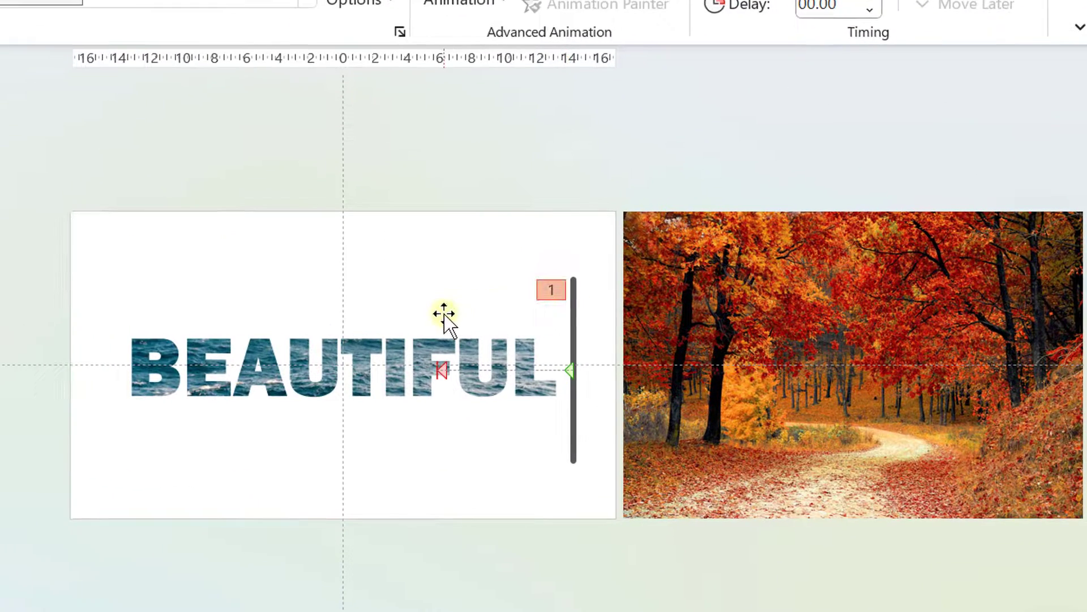
# - Extend the motion path's end point to just past the left of BEAUTIFUL
pyautogui.click(441, 374)
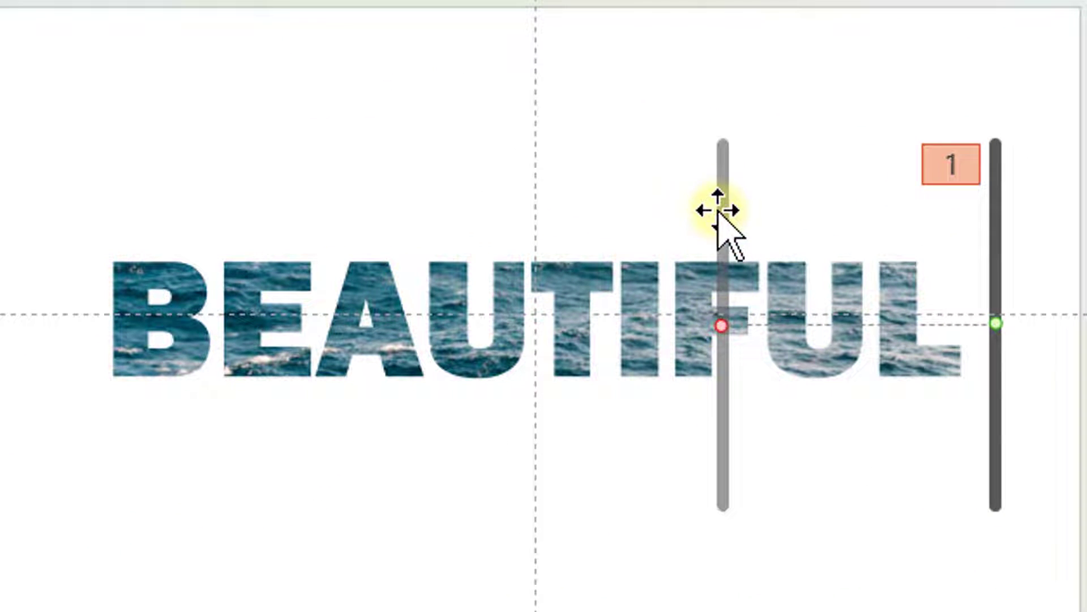
pyautogui.press('Delete')
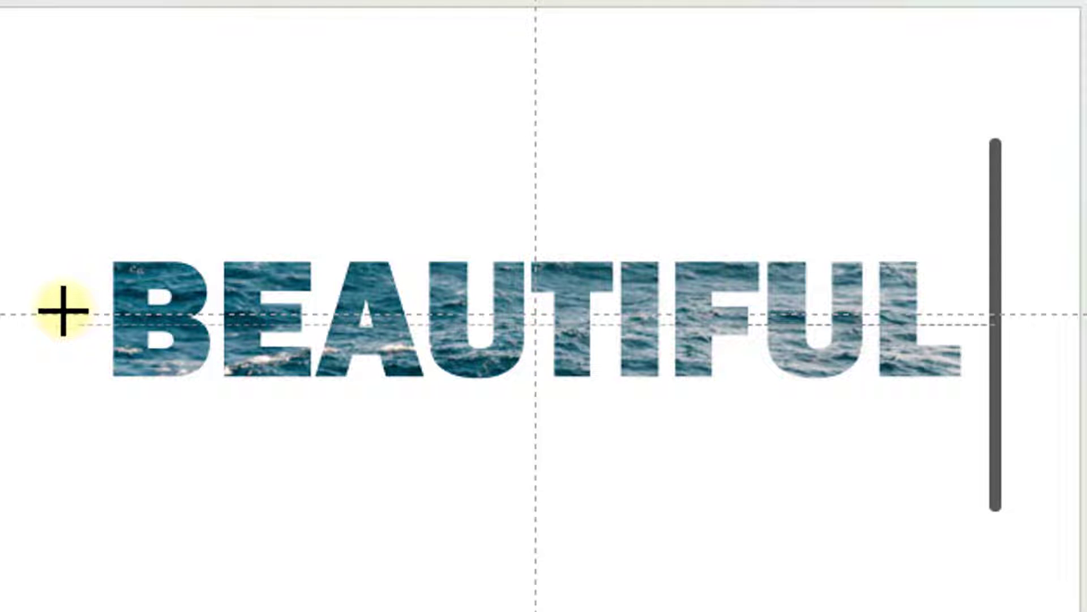
pyautogui.click(62, 311)
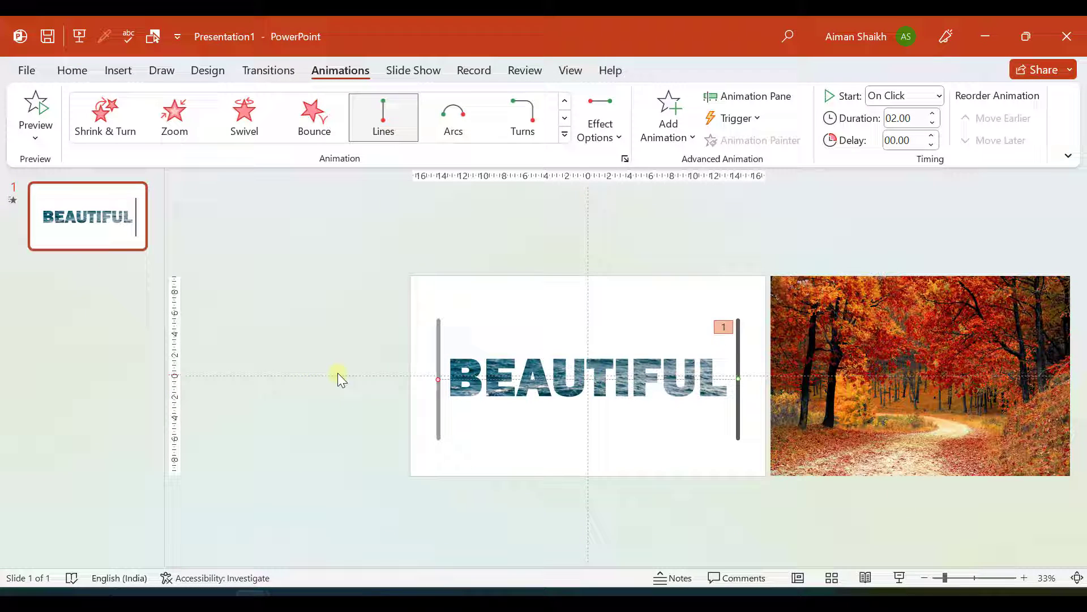
pyautogui.click(36, 113)
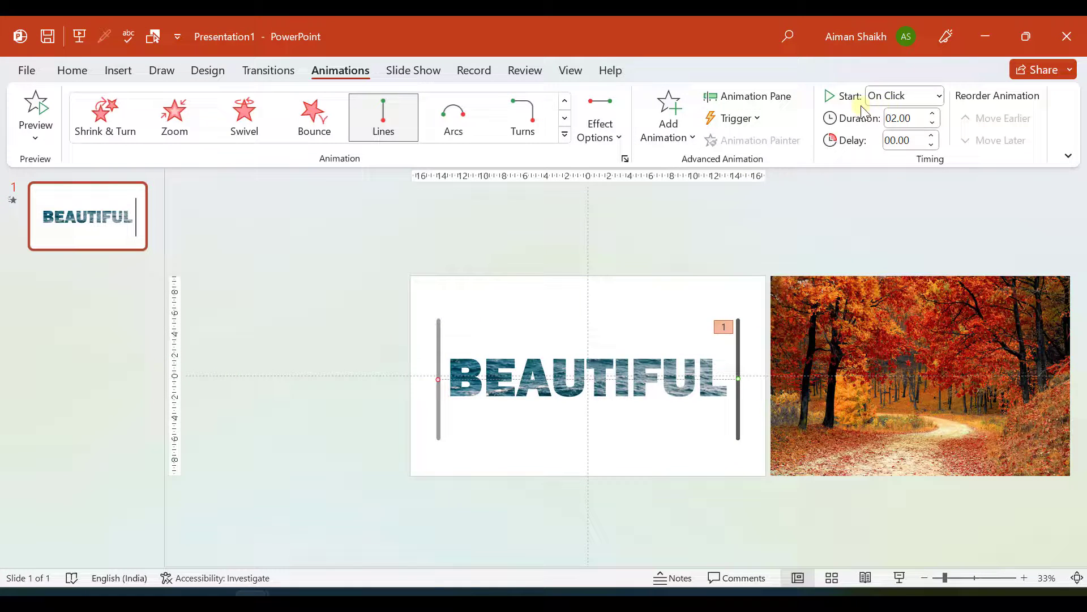
pyautogui.doubleClick(901, 118)
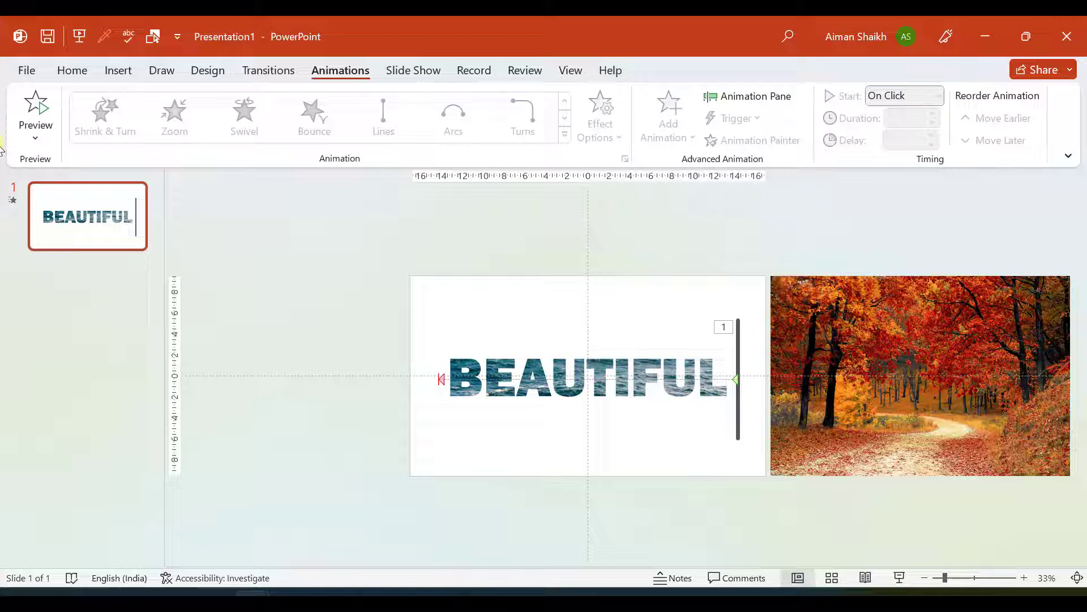
pyautogui.click(35, 110)
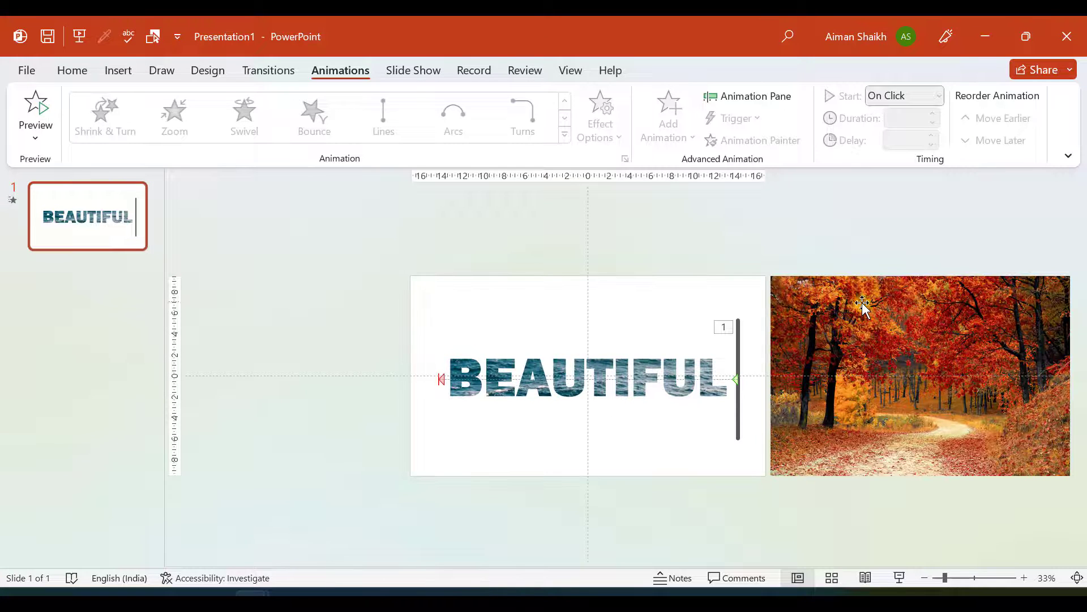
# - Shift the BEAUTIFUL box left, then move the forest picture left and shrink it slightly
pyautogui.click(863, 306)
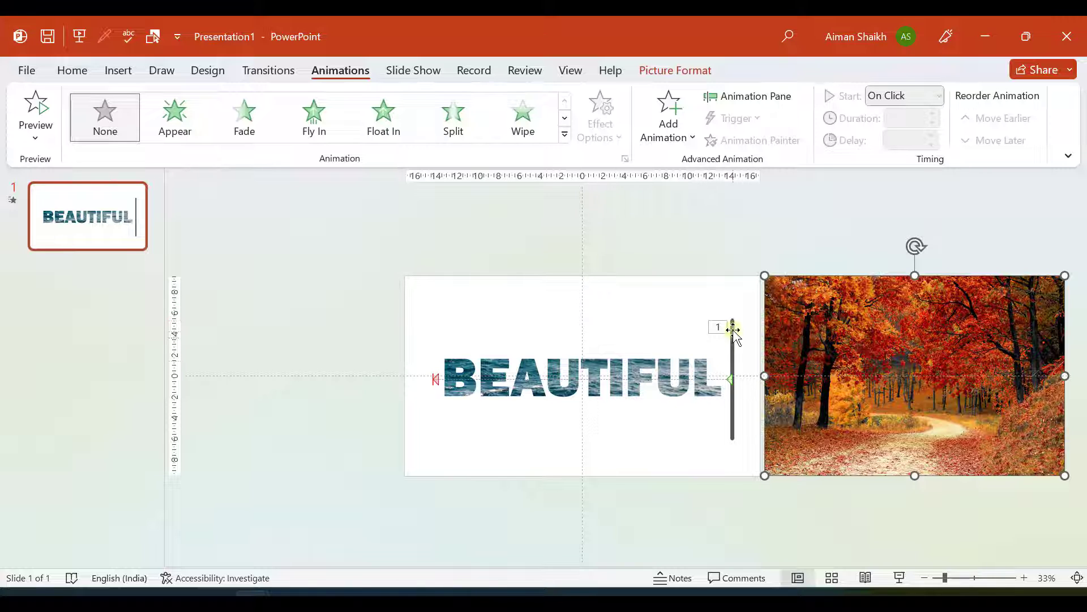
pyautogui.click(670, 304)
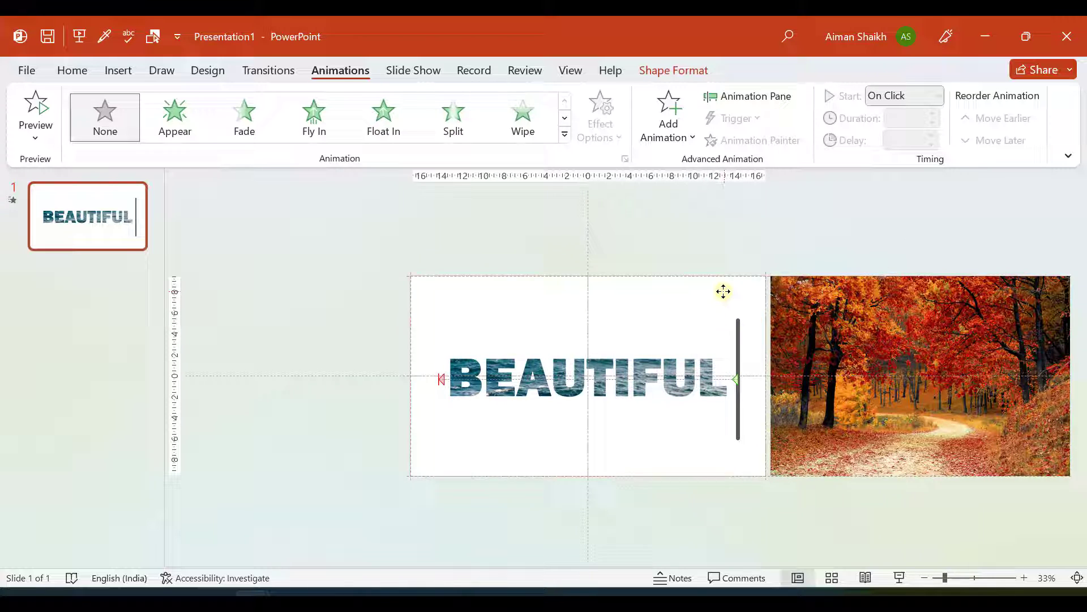
pyautogui.click(725, 291)
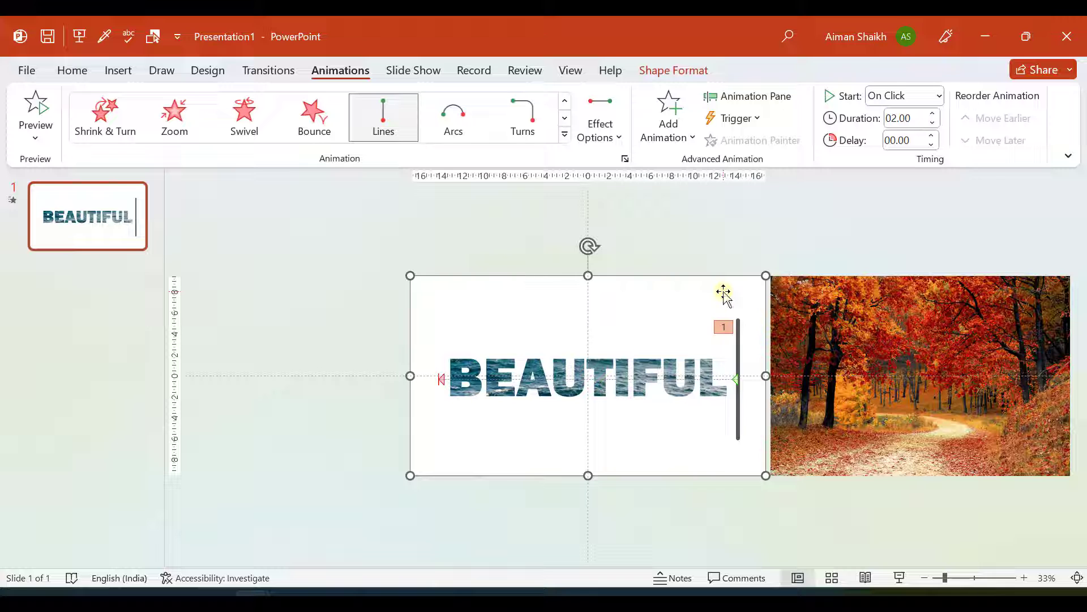
pyautogui.moveTo(723, 294); pyautogui.dragTo(620, 293)
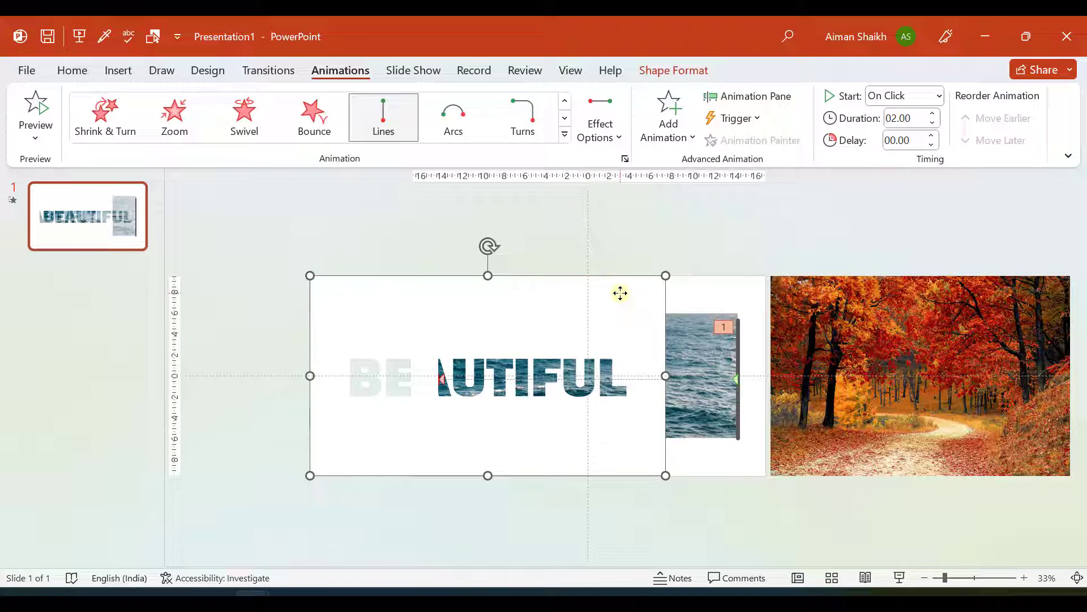
pyautogui.keyDown('ctrl'); pyautogui.scroll(2, 621, 293); pyautogui.keyUp('ctrl')
pyautogui.click(972, 304)
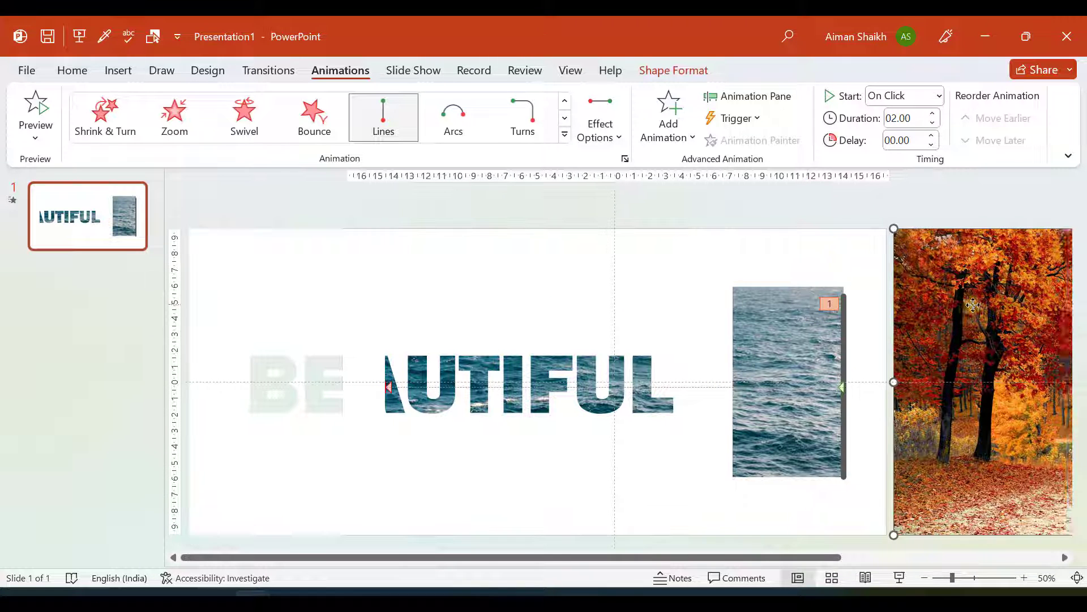
pyautogui.moveTo(973, 305); pyautogui.dragTo(934, 337)
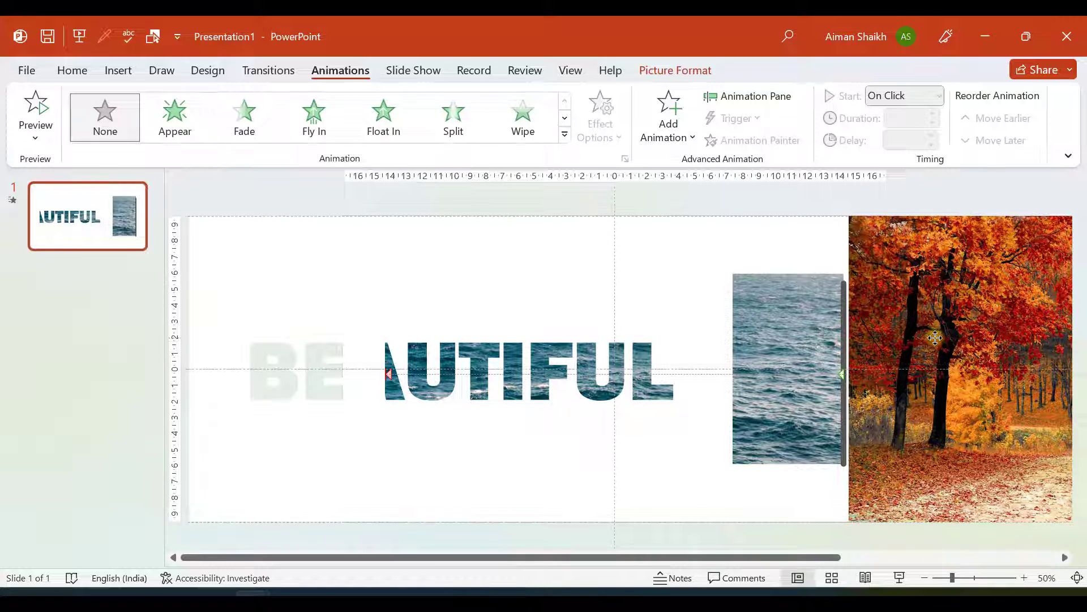
pyautogui.moveTo(852, 526); pyautogui.dragTo(863, 515)
pyautogui.moveTo(989, 385); pyautogui.dragTo(969, 385)
pyautogui.hscroll(5, 969, 385)
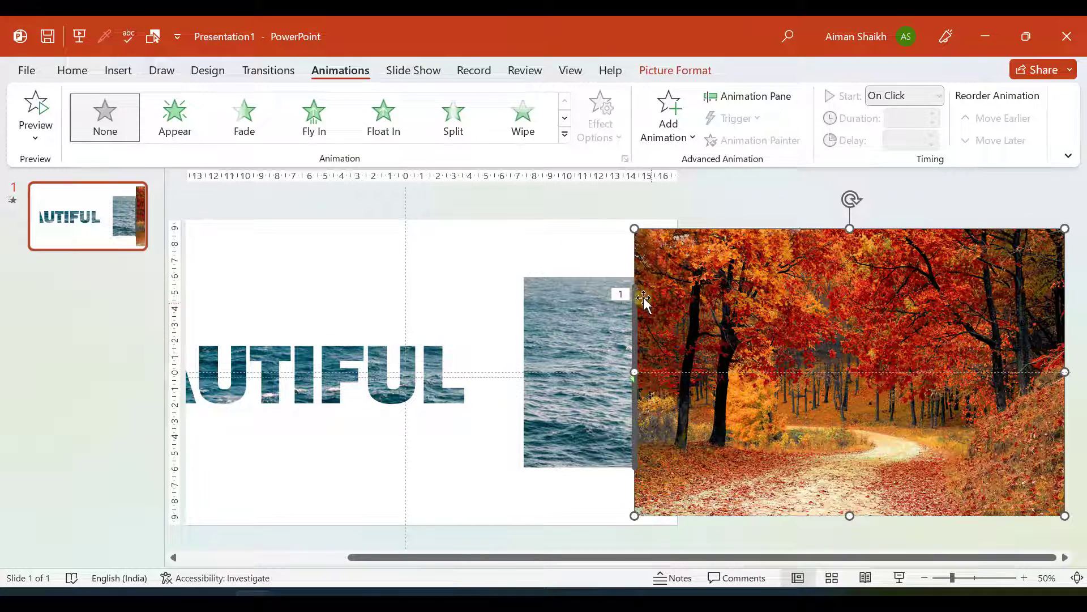
pyautogui.scroll(-2, 597, 223)
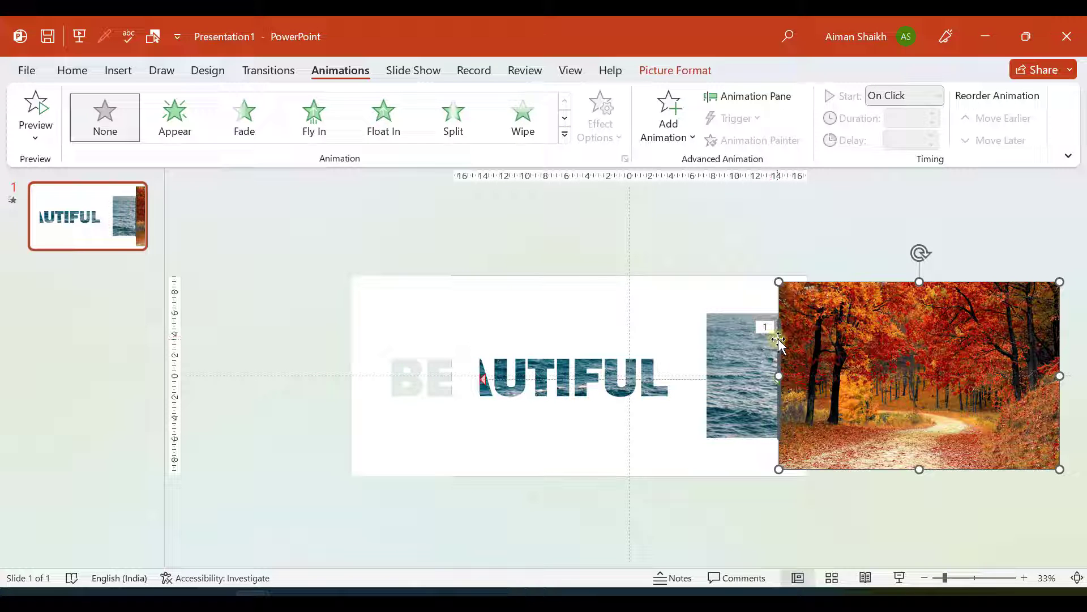
pyautogui.scroll(2, 774, 343)
pyautogui.scroll(1, 641, 356)
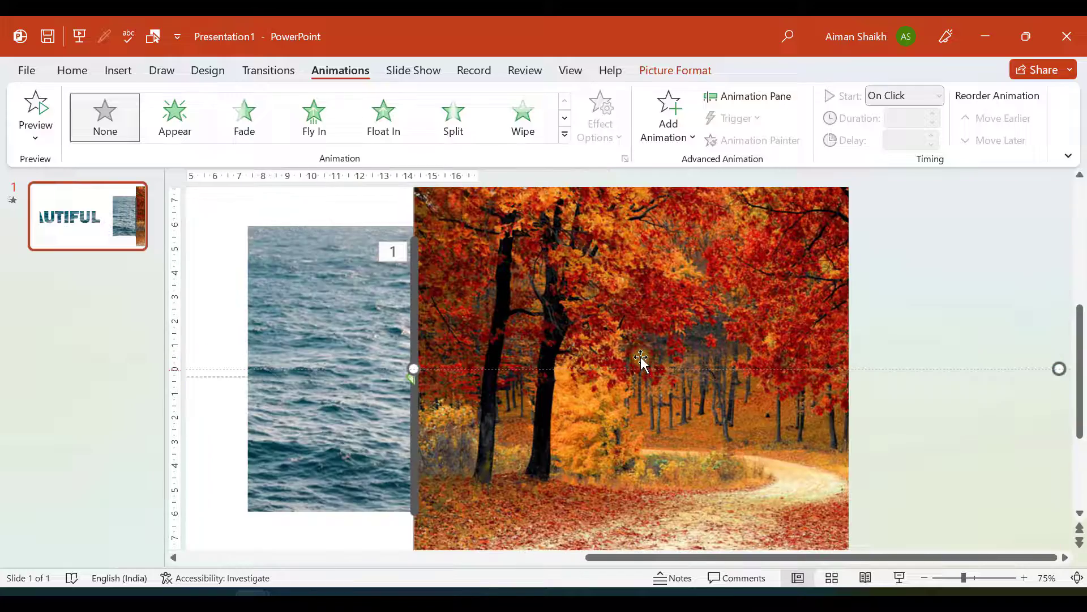
pyautogui.scroll(1, 428, 293)
# - Copy the gray line's motion animation onto the forest picture with Animation Painter and preview it
pyautogui.click(410, 272)
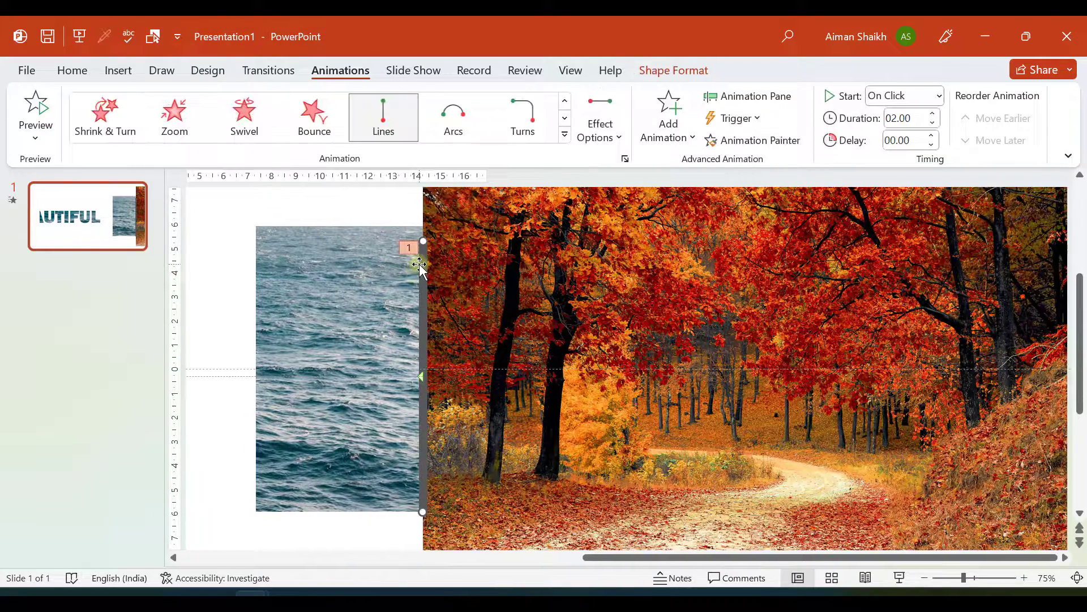
pyautogui.click(744, 141)
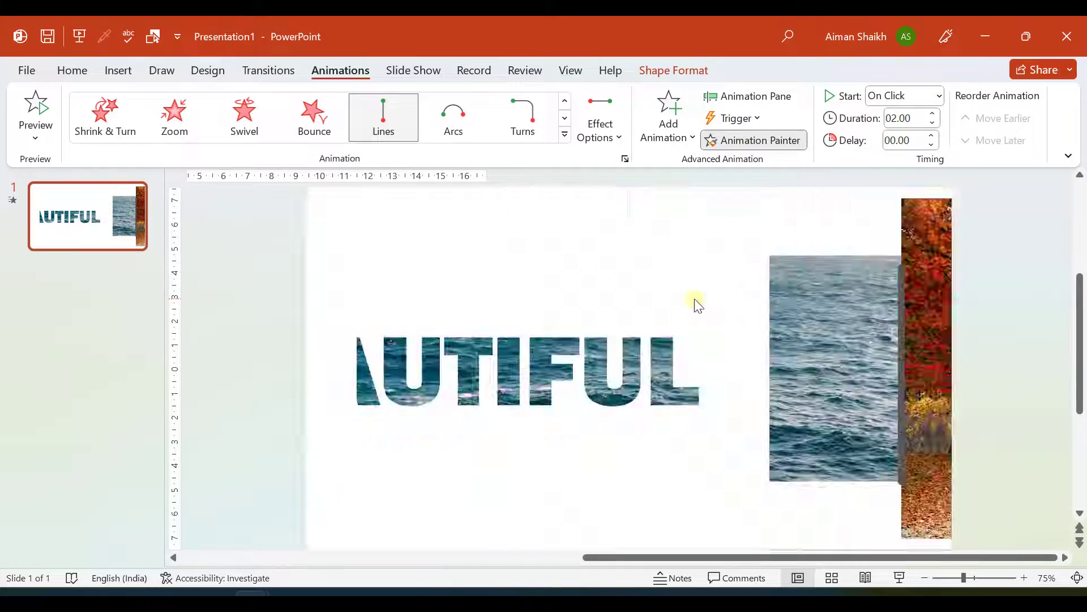
pyautogui.click(695, 302)
pyautogui.scroll(-2, 694, 302)
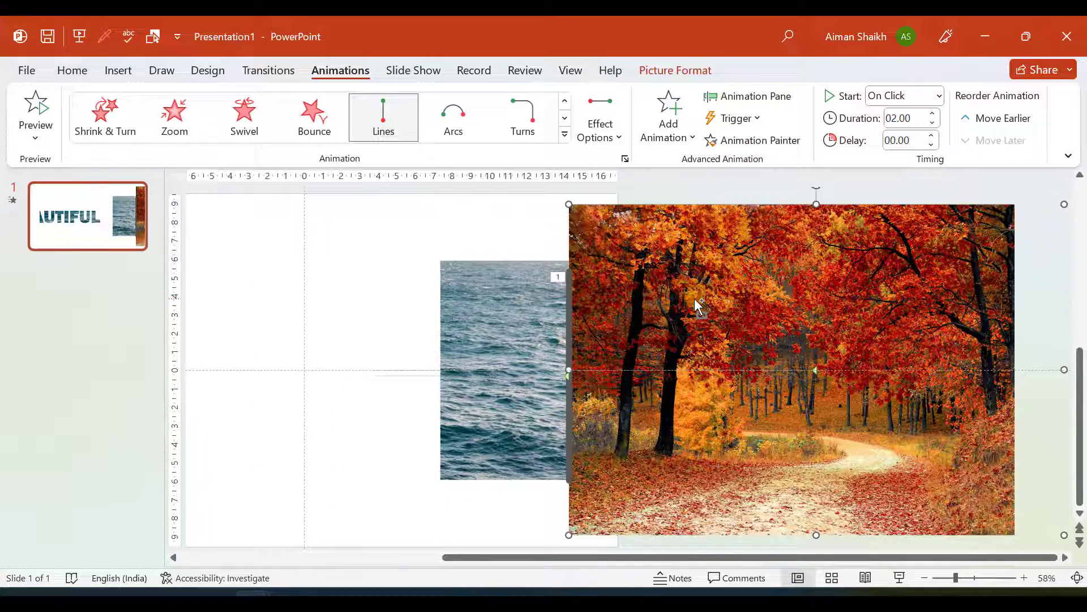
pyautogui.scroll(-2, 694, 301)
pyautogui.click(34, 112)
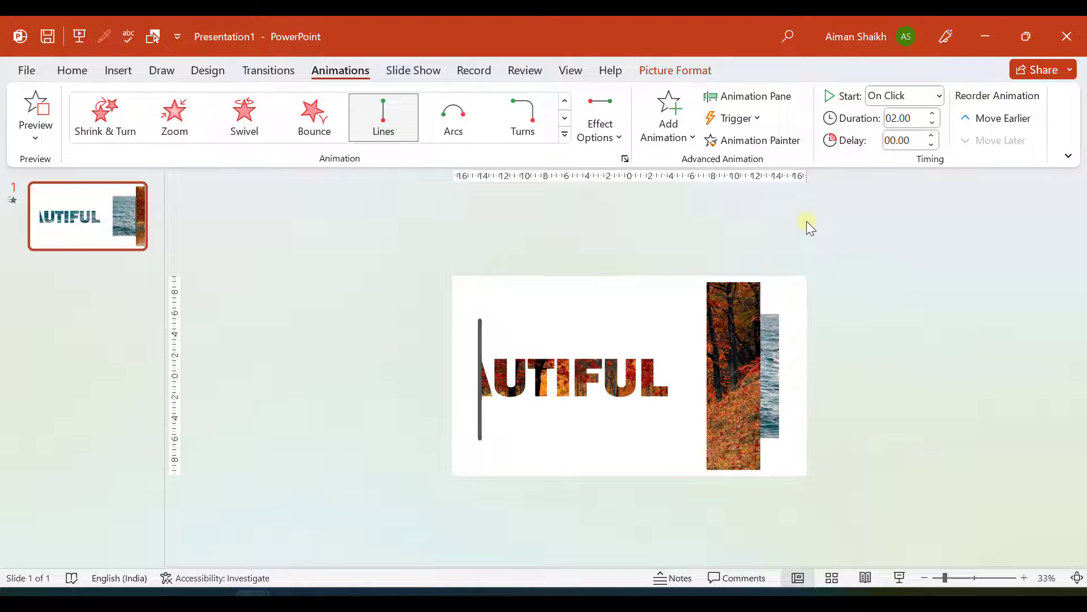
# - Set the picture's animation to start With Previous and preview both moving together
pyautogui.click(941, 100)
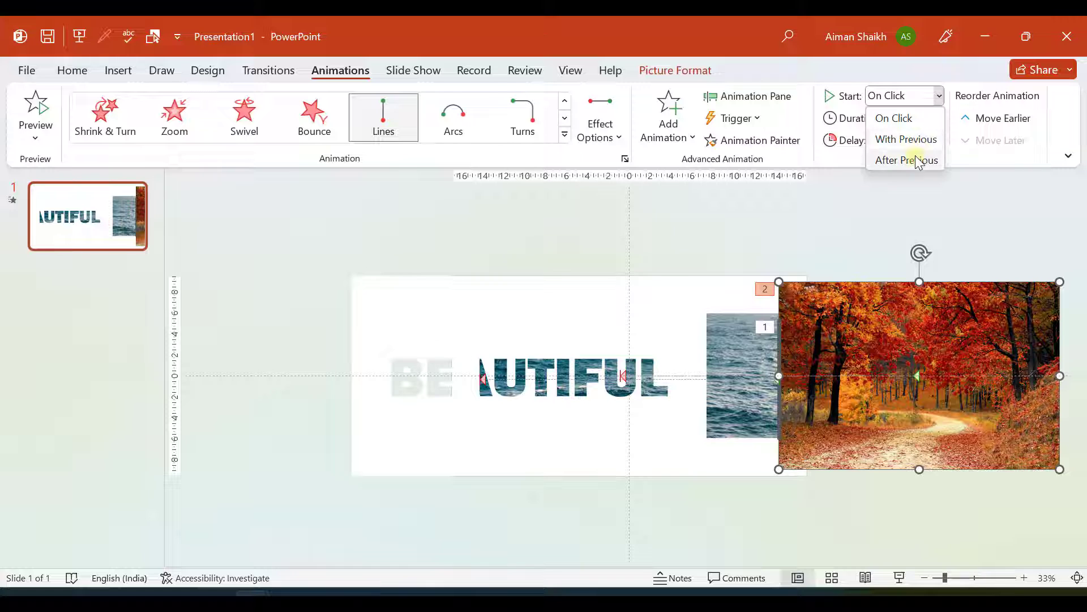
pyautogui.click(903, 138)
pyautogui.click(814, 224)
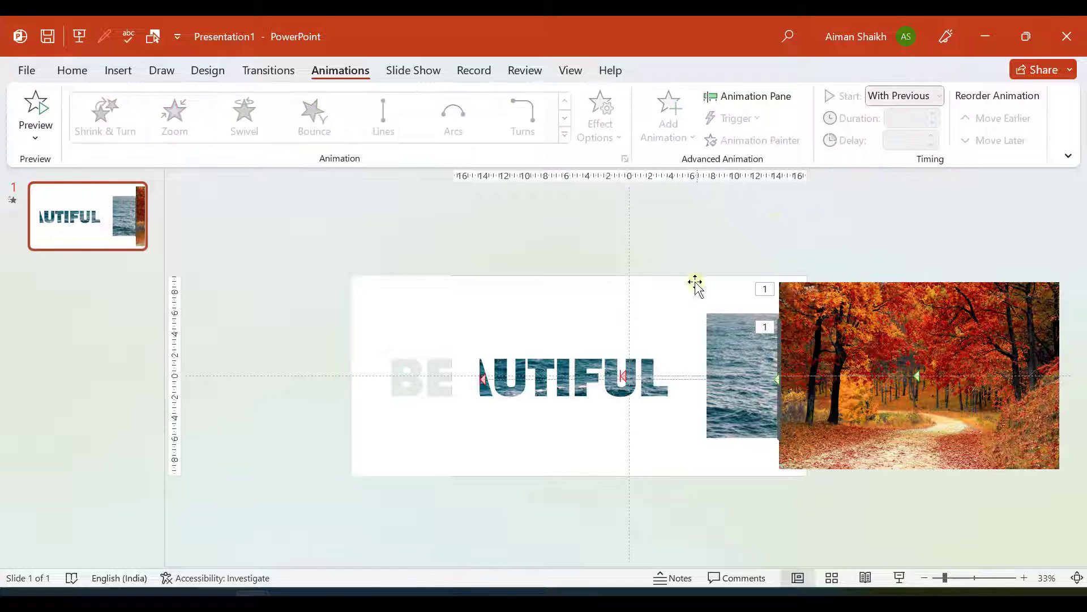
pyautogui.click(36, 111)
# - Set the forest picture's animation duration to 04.00 seconds
pyautogui.click(846, 289)
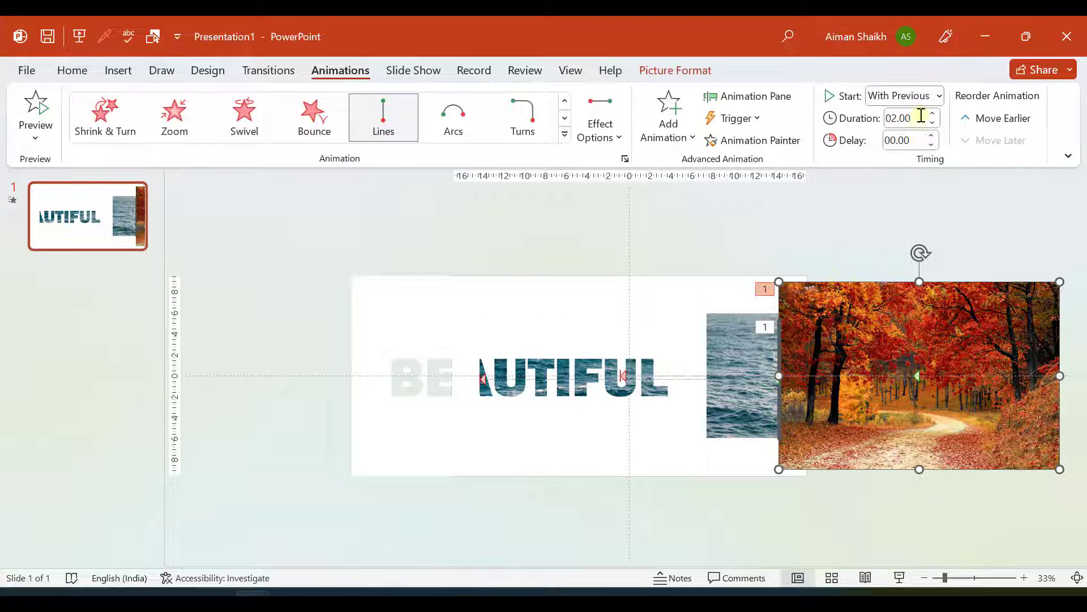
pyautogui.click(922, 117)
pyautogui.write('4')
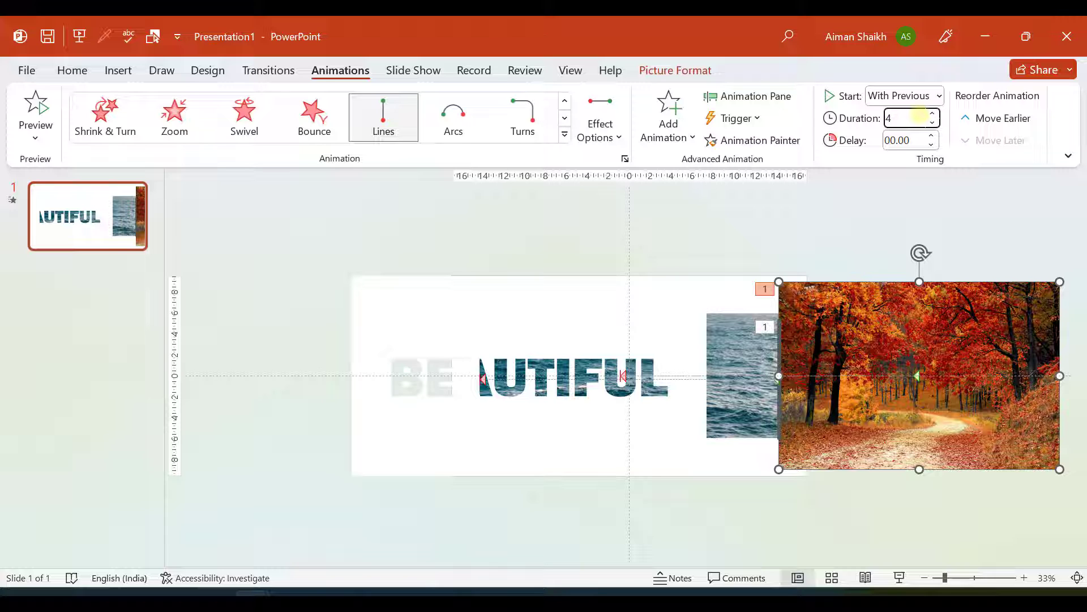
pyautogui.press('Return')
pyautogui.click(864, 231)
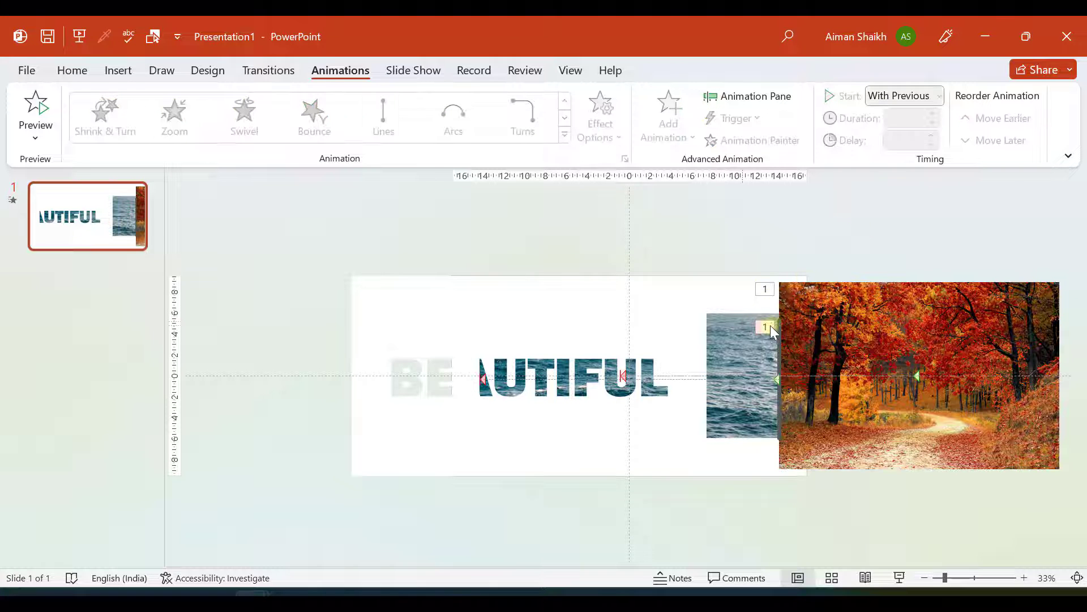
# - Set the gray line's animation duration to 04.00 seconds and preview the slower sweep
pyautogui.click(780, 340)
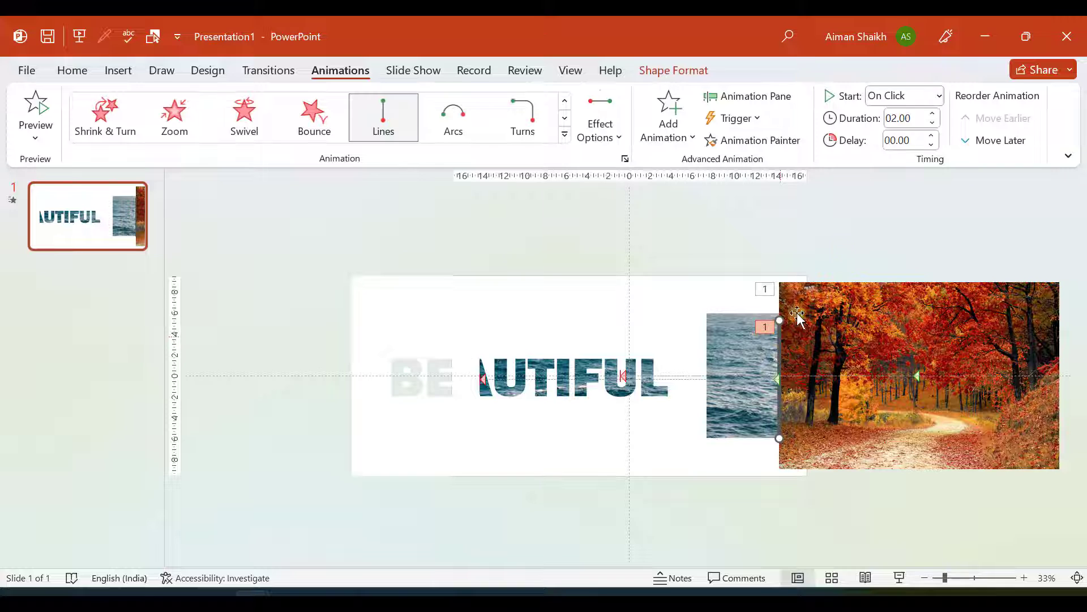
pyautogui.click(908, 123)
pyautogui.write('04')
pyautogui.press('Return')
pyautogui.click(854, 243)
pyautogui.click(36, 110)
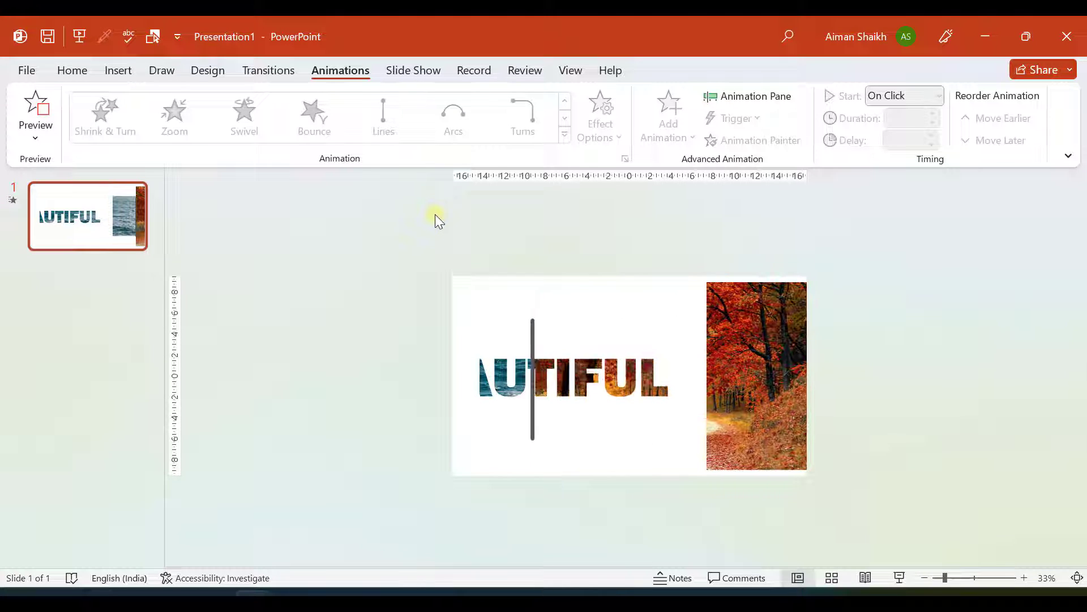
pyautogui.click(415, 321)
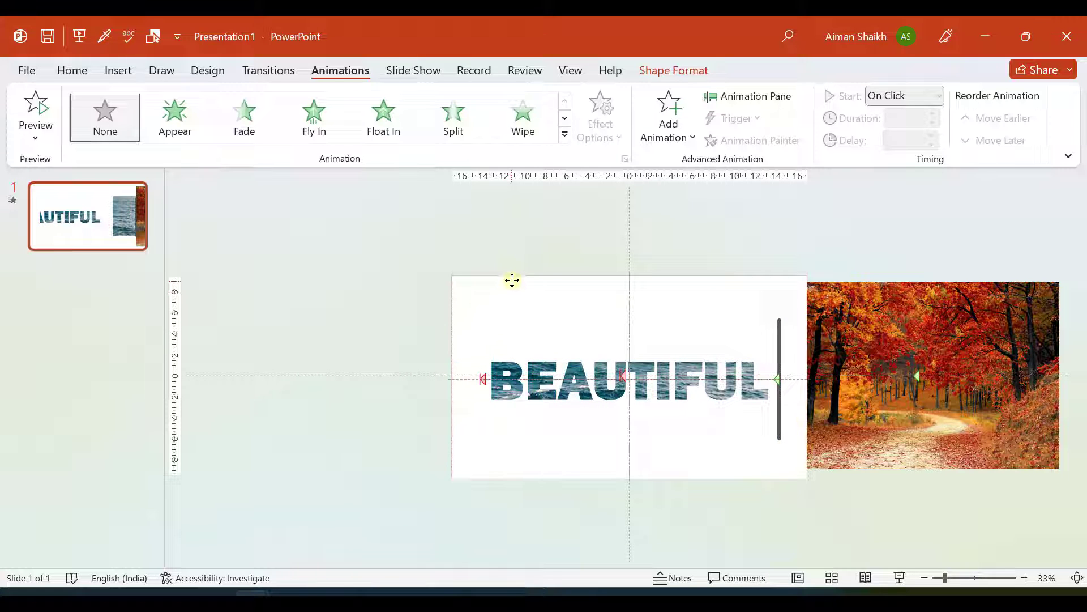
# - Replay the finished sweep animation and briefly select the BEAUTIFUL text shape
pyautogui.click(373, 281)
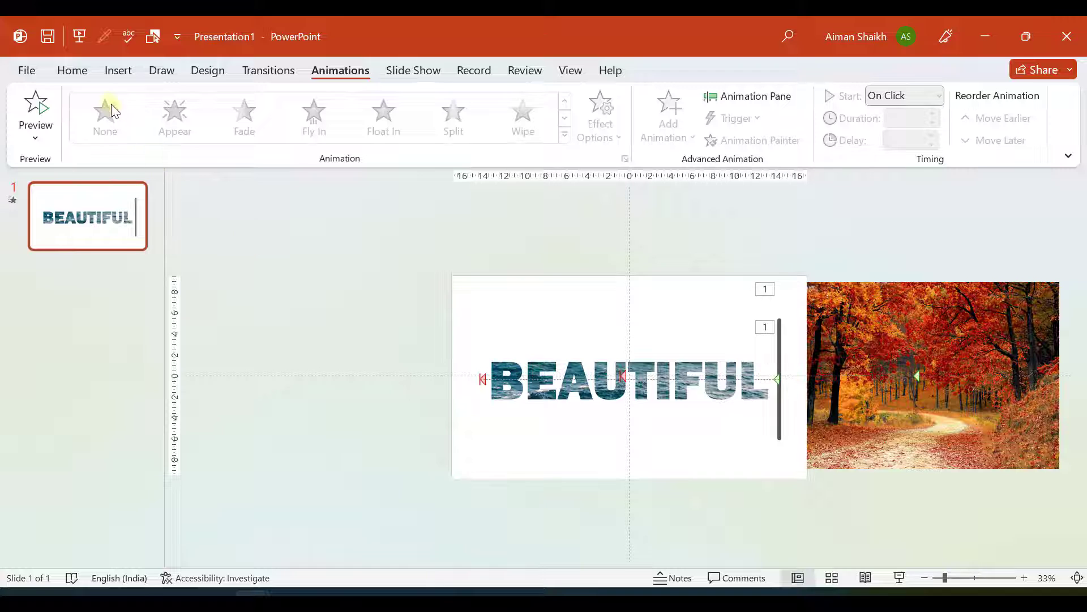
pyautogui.click(36, 109)
pyautogui.click(499, 292)
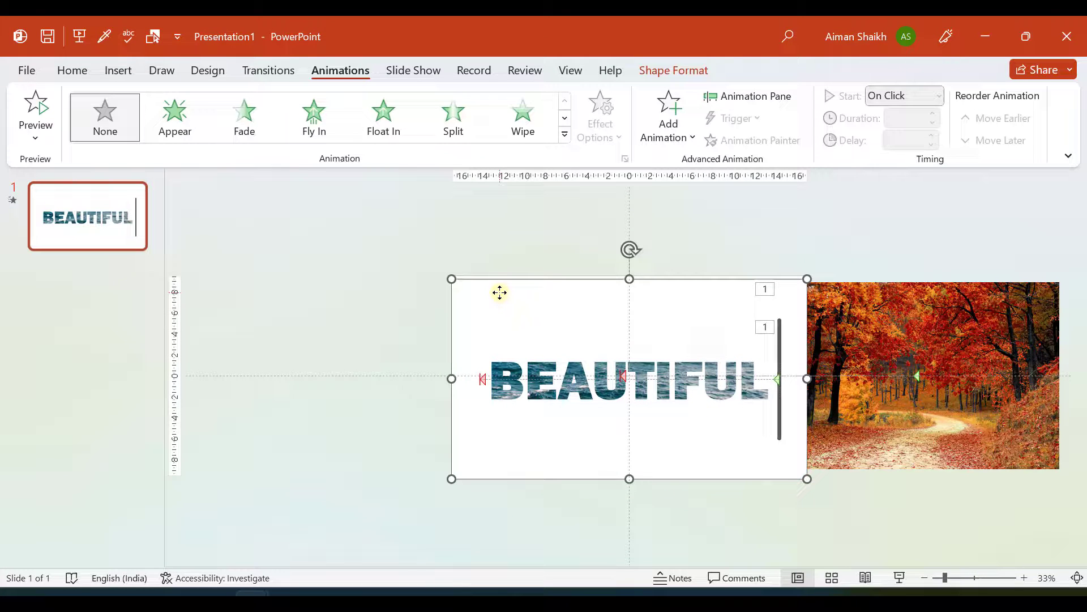
pyautogui.click(382, 259)
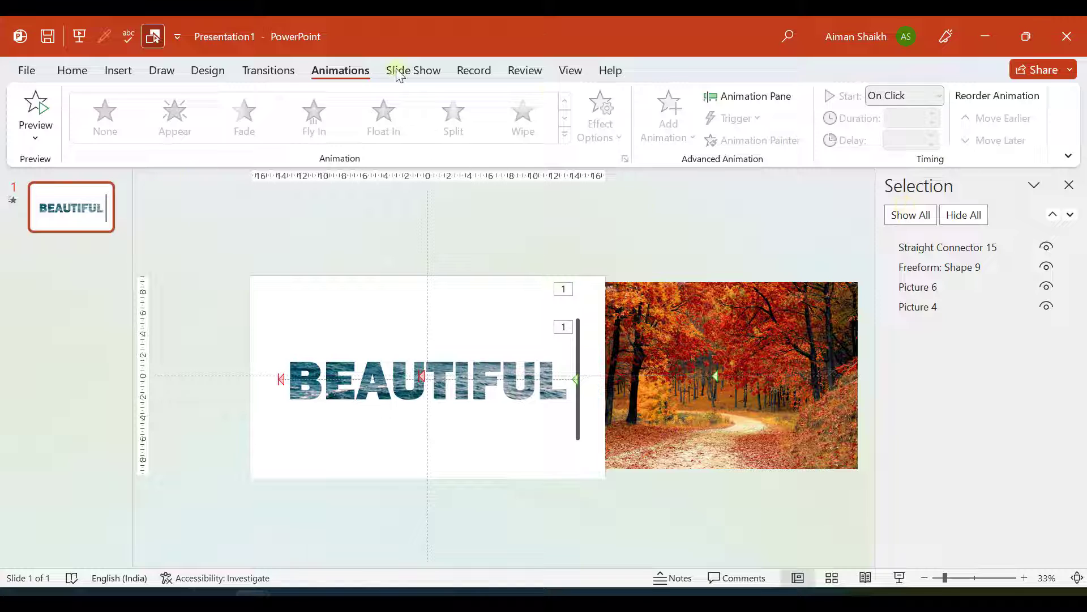
pyautogui.click(28, 70)
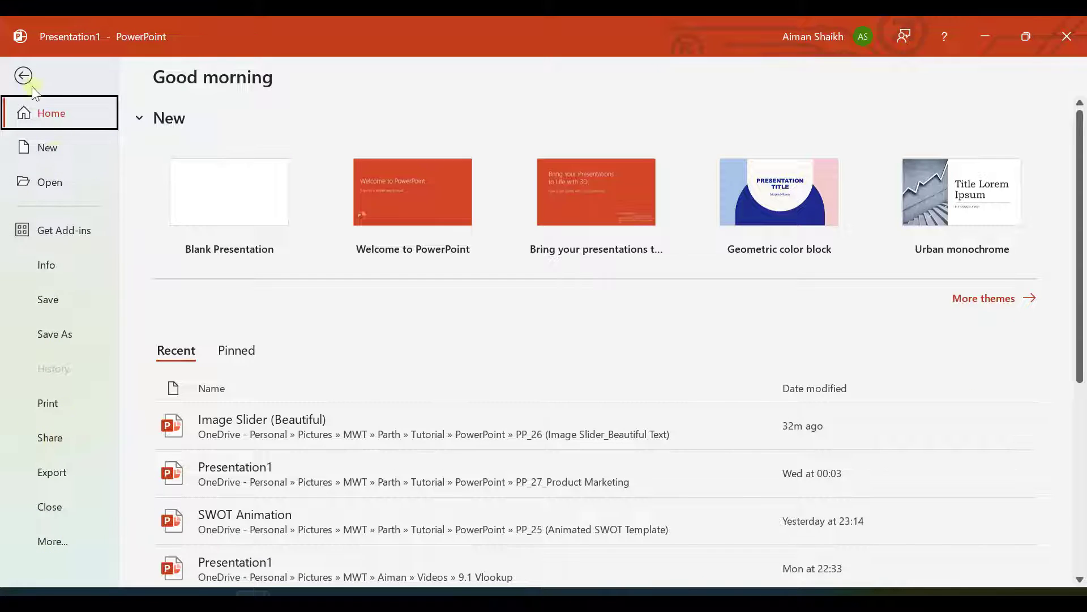
pyautogui.click(24, 76)
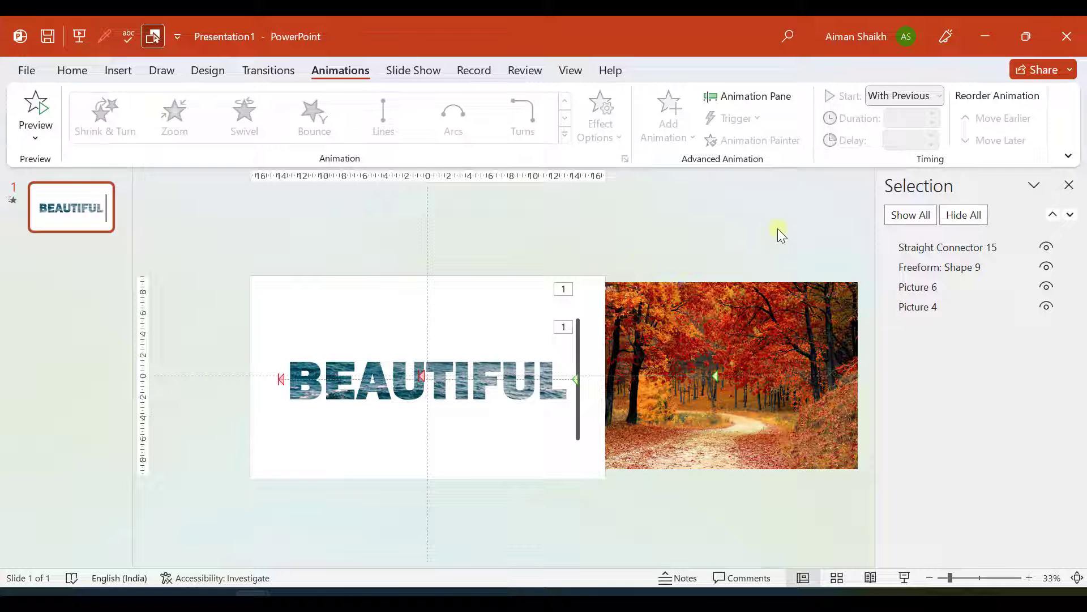
pyautogui.click(944, 246)
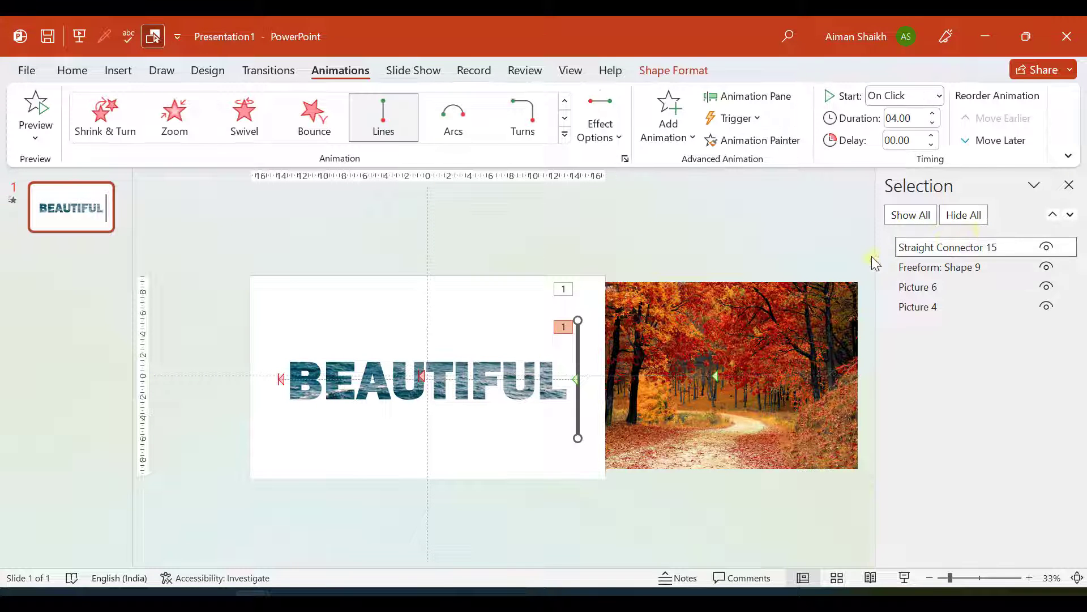
pyautogui.click(928, 268)
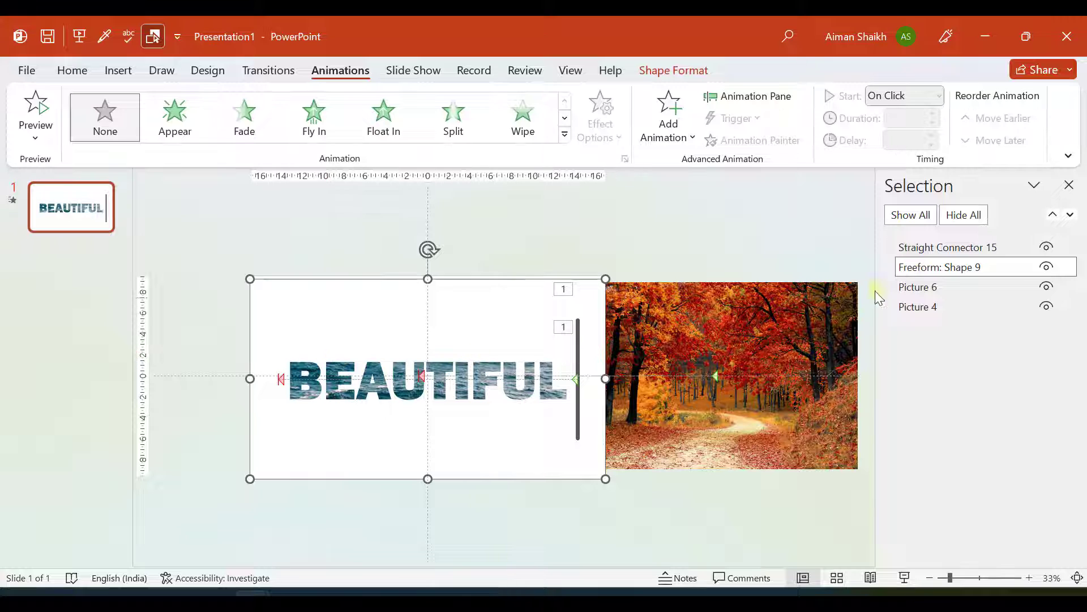
pyautogui.click(926, 287)
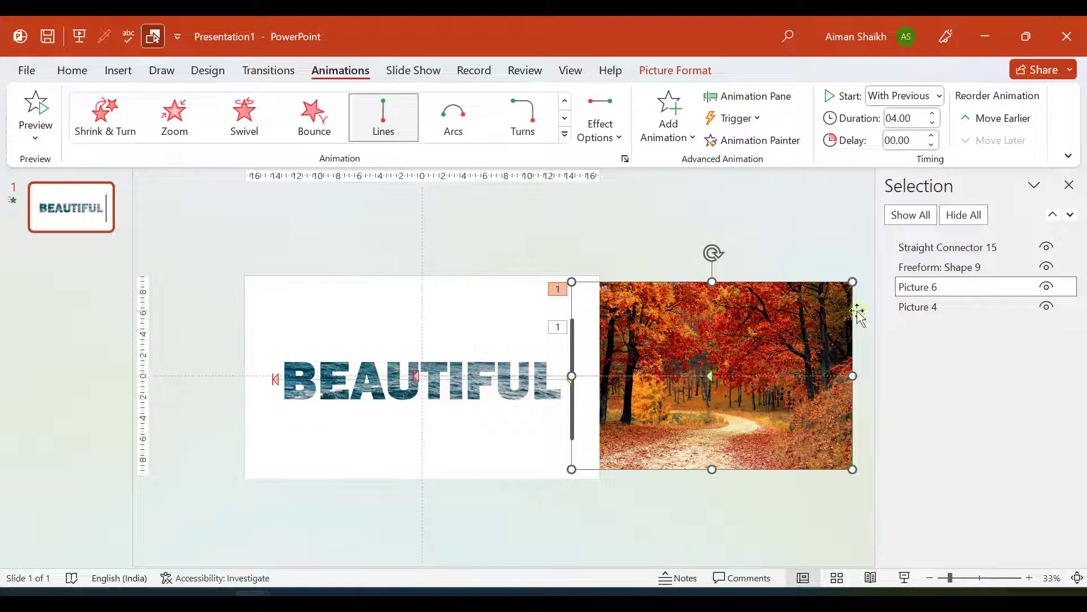
pyautogui.click(905, 310)
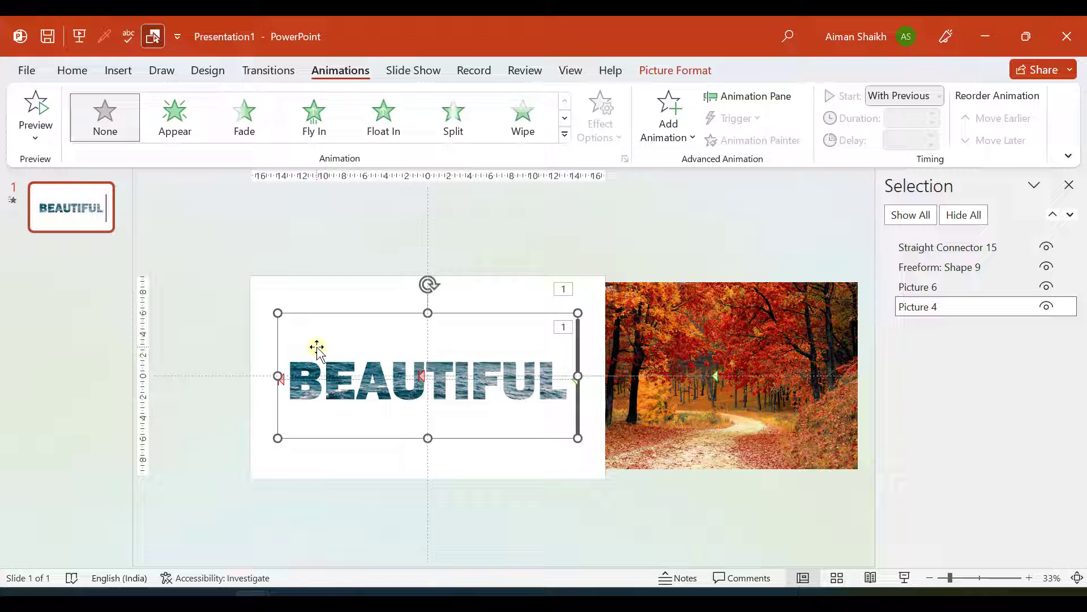
pyautogui.click(388, 244)
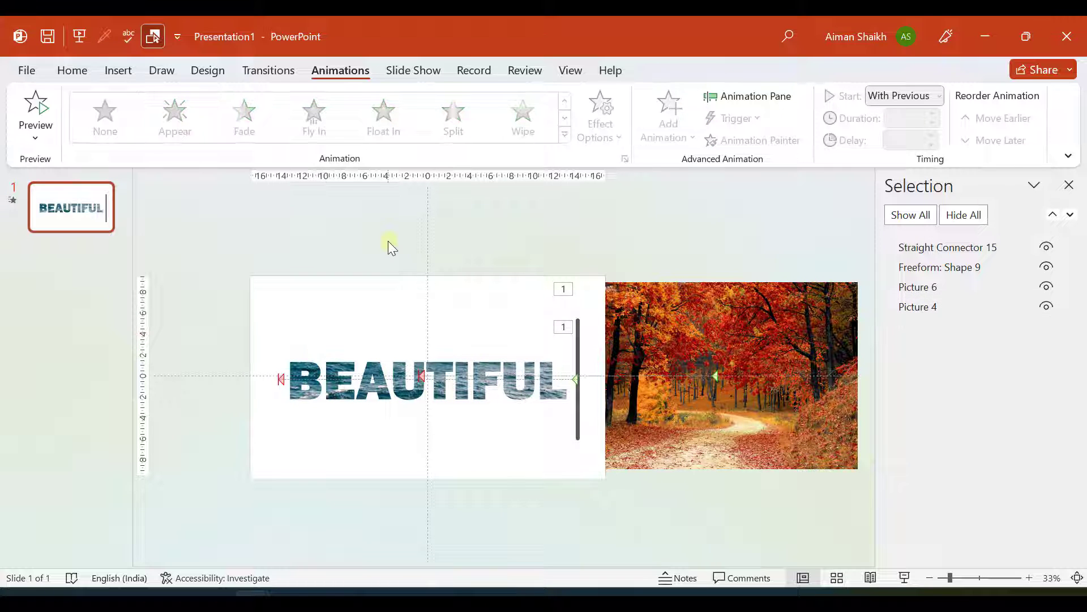